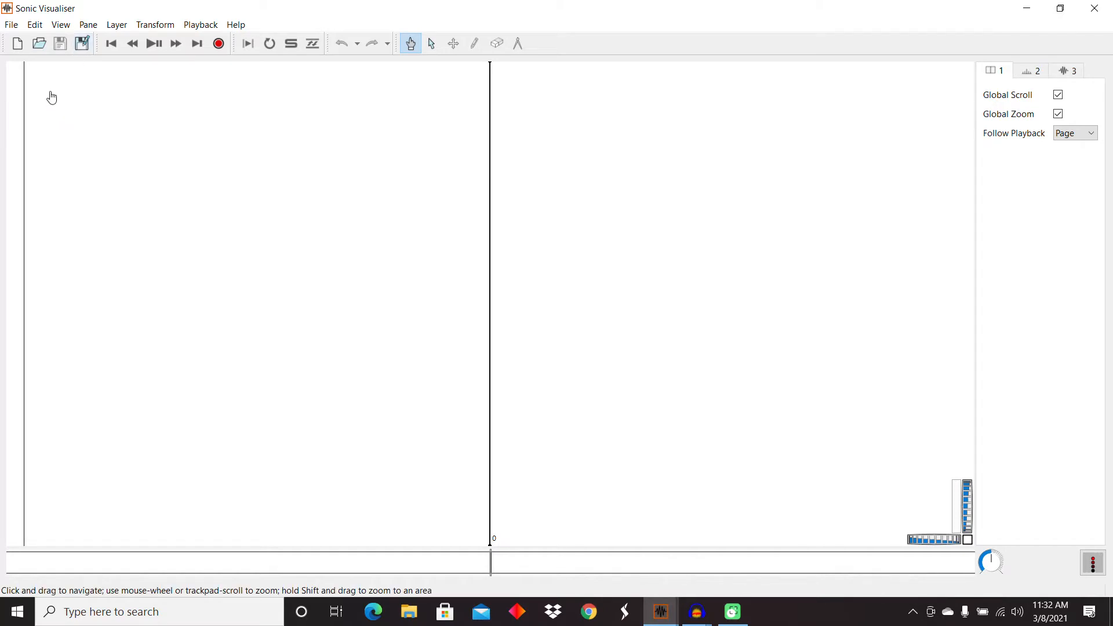
Step: Open the C03walking1239am030321 audio file from the Central Recorder folder
left_click(11, 26)
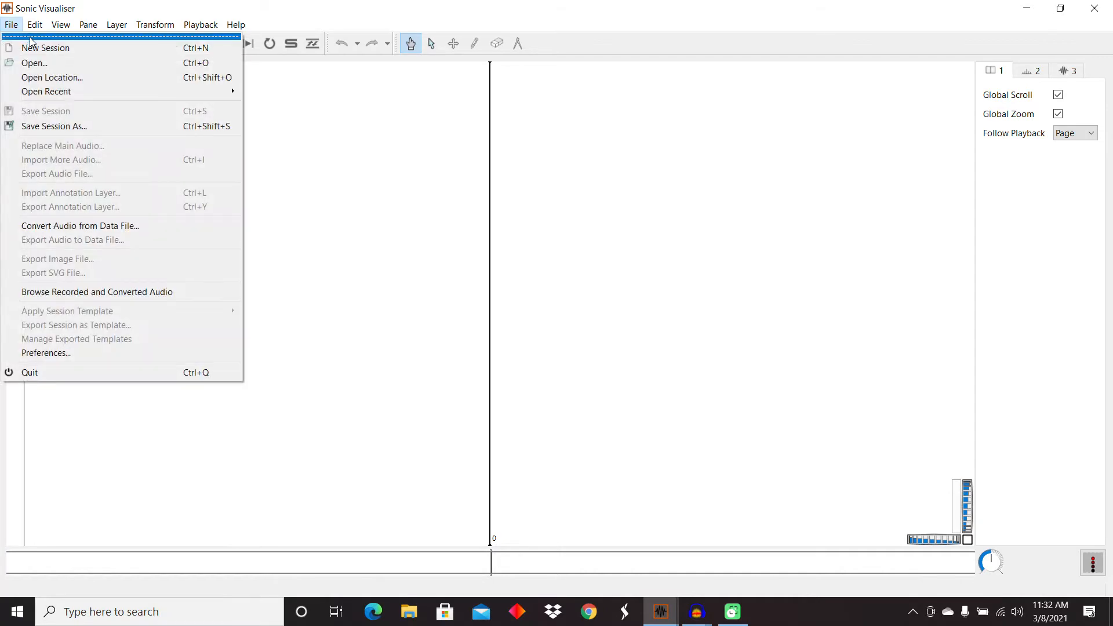
left_click(43, 67)
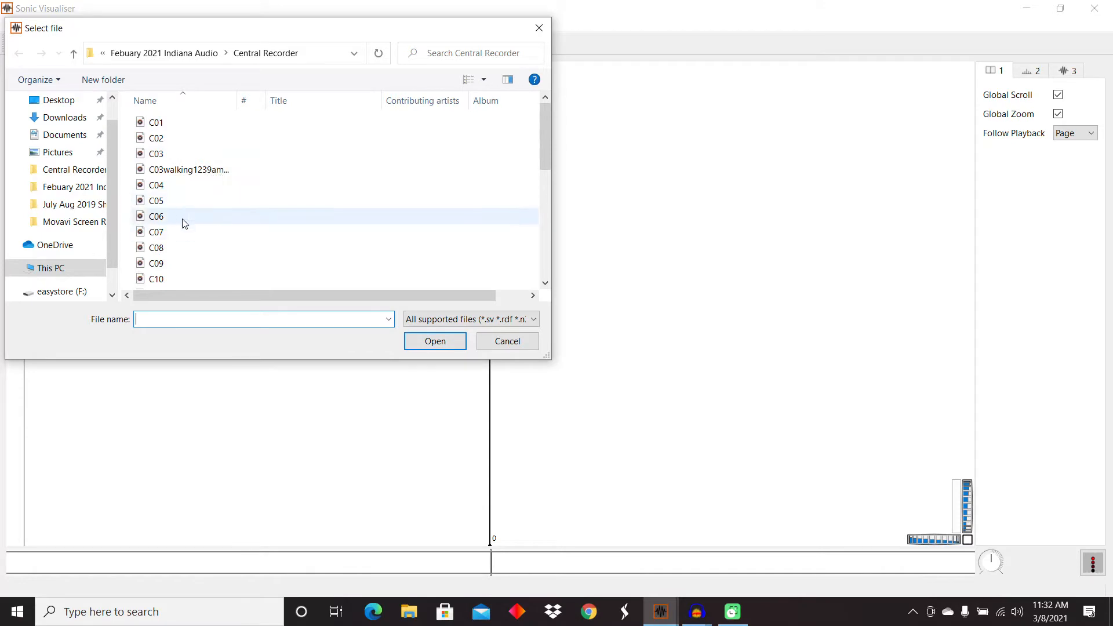
left_click(196, 171)
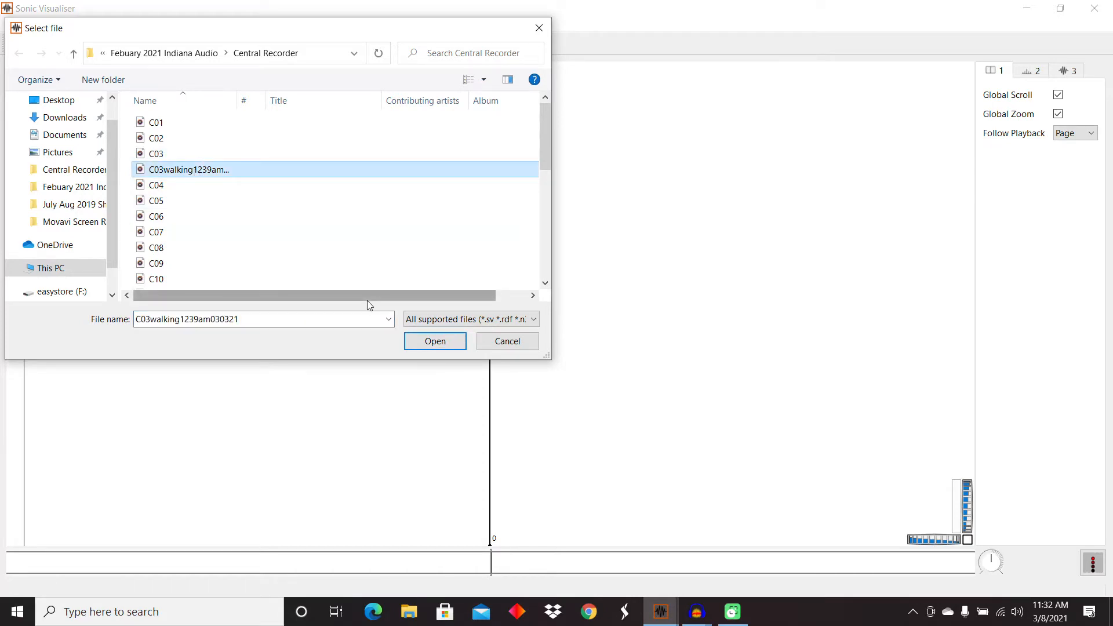
left_click(434, 342)
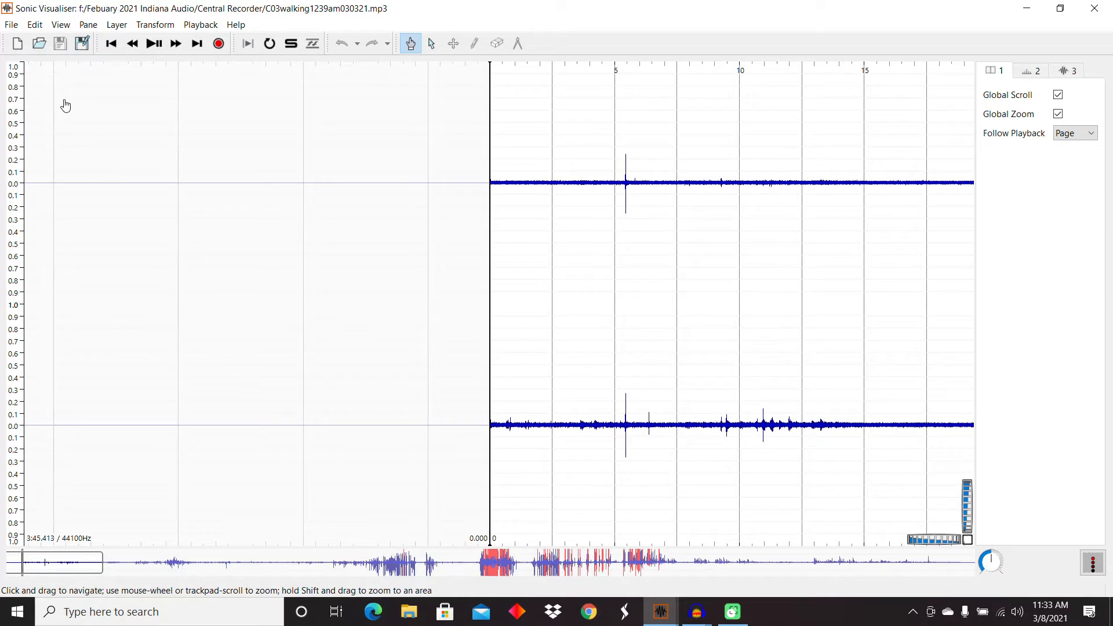
Step: Add a spectrogram pane with all channels of the recording mixed and close the waveform pane
left_click(88, 26)
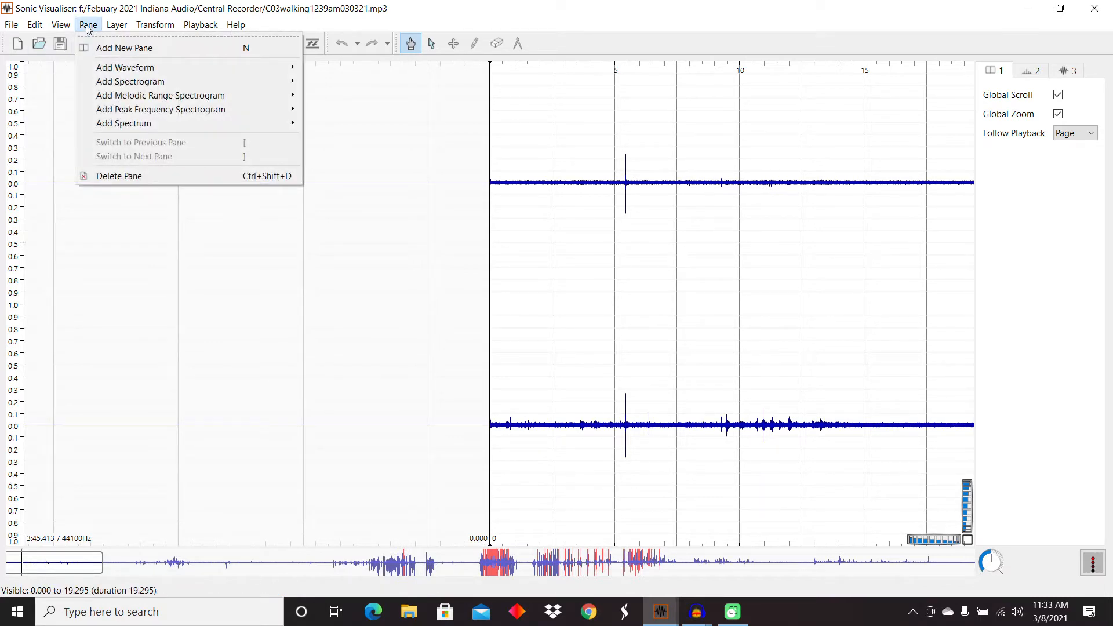
mouse_move(114, 81)
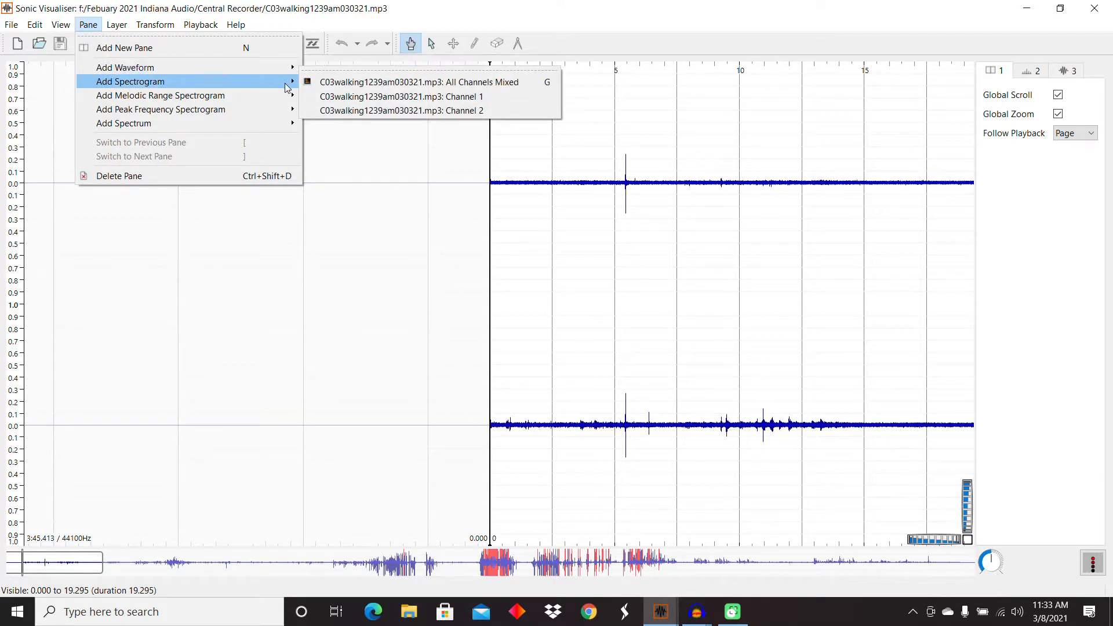
left_click(351, 82)
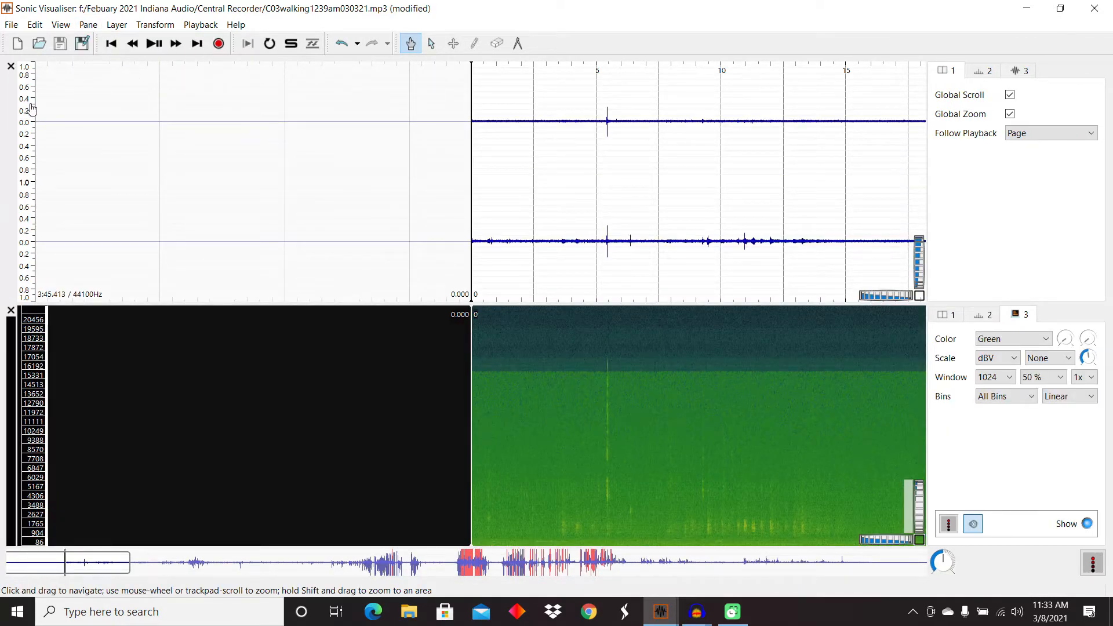
left_click(10, 66)
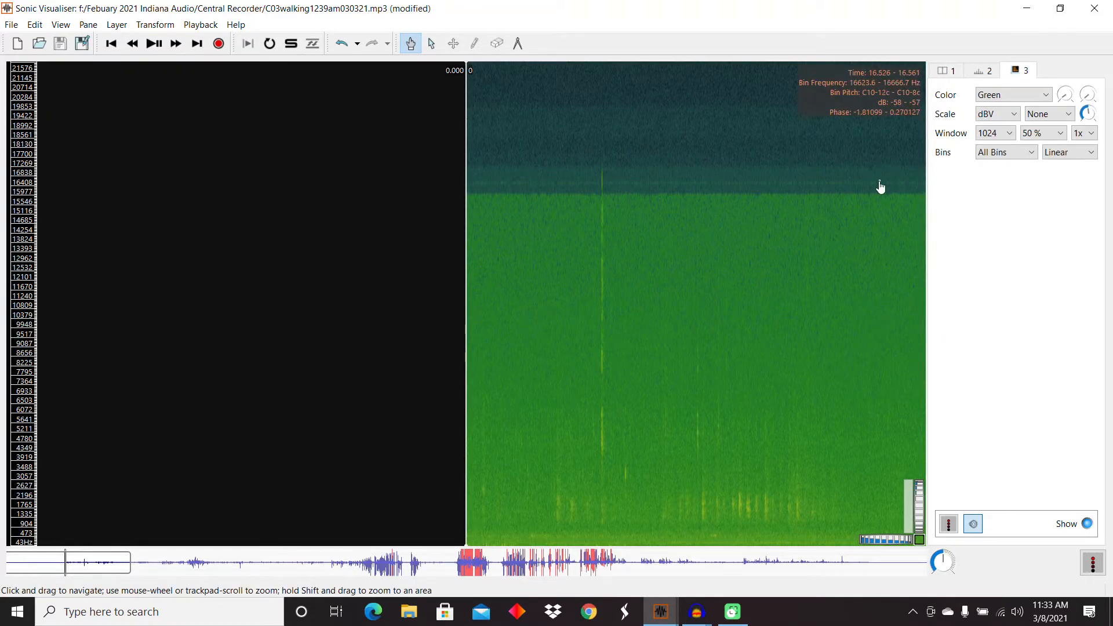
Step: Set the spectrogram's color to Fruit Salad, window size to 4096, frequency scale to Log and gain to 4 dB
left_click(990, 97)
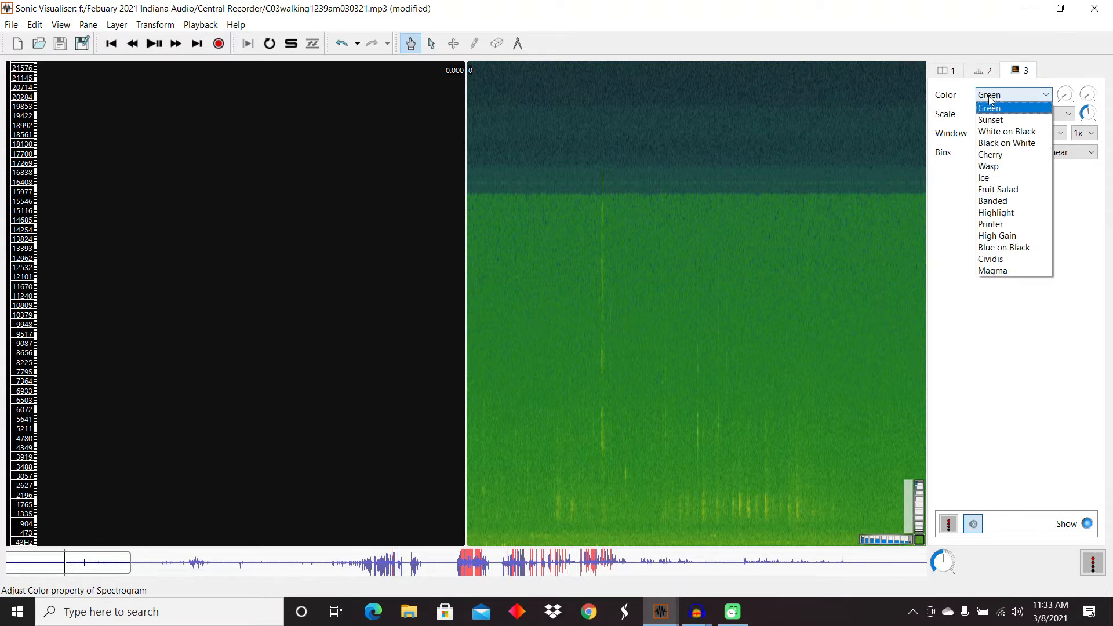
left_click(998, 190)
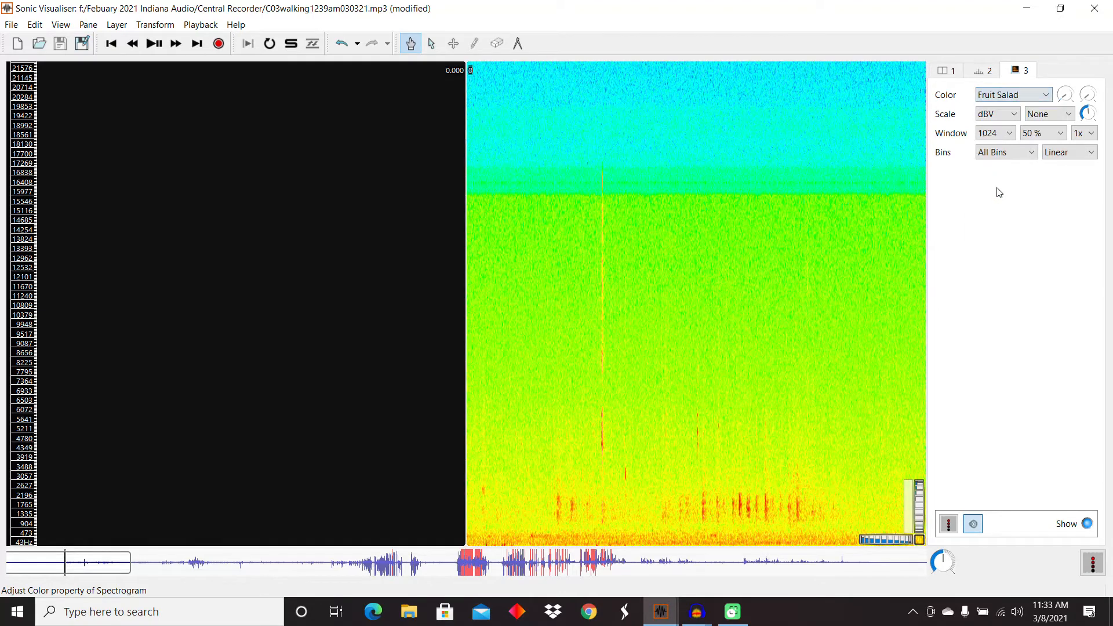
left_click(1001, 137)
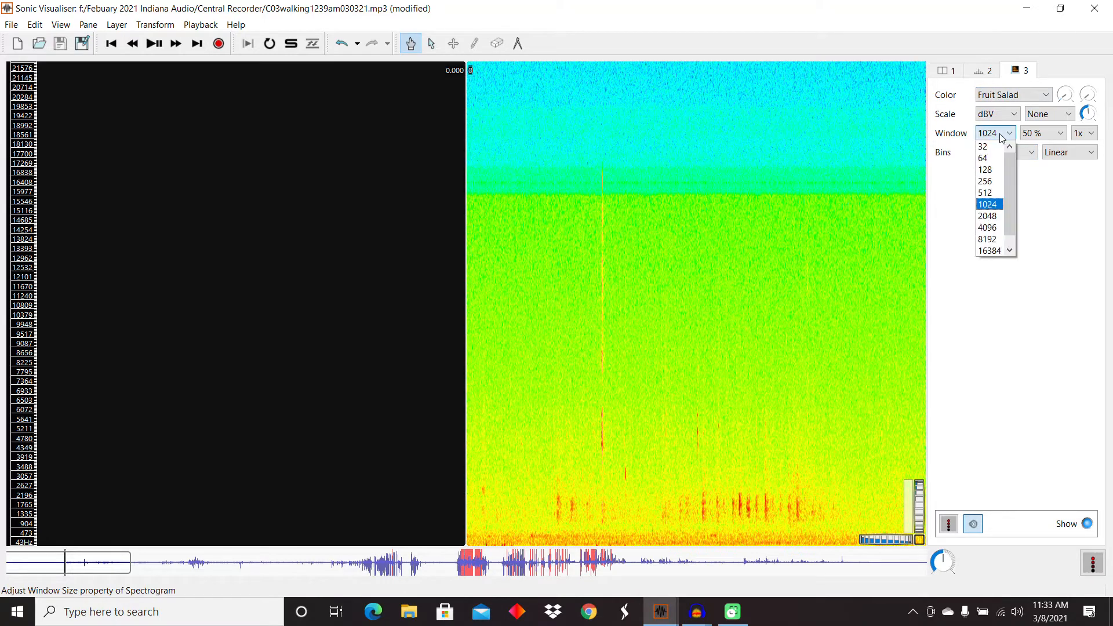
left_click(990, 228)
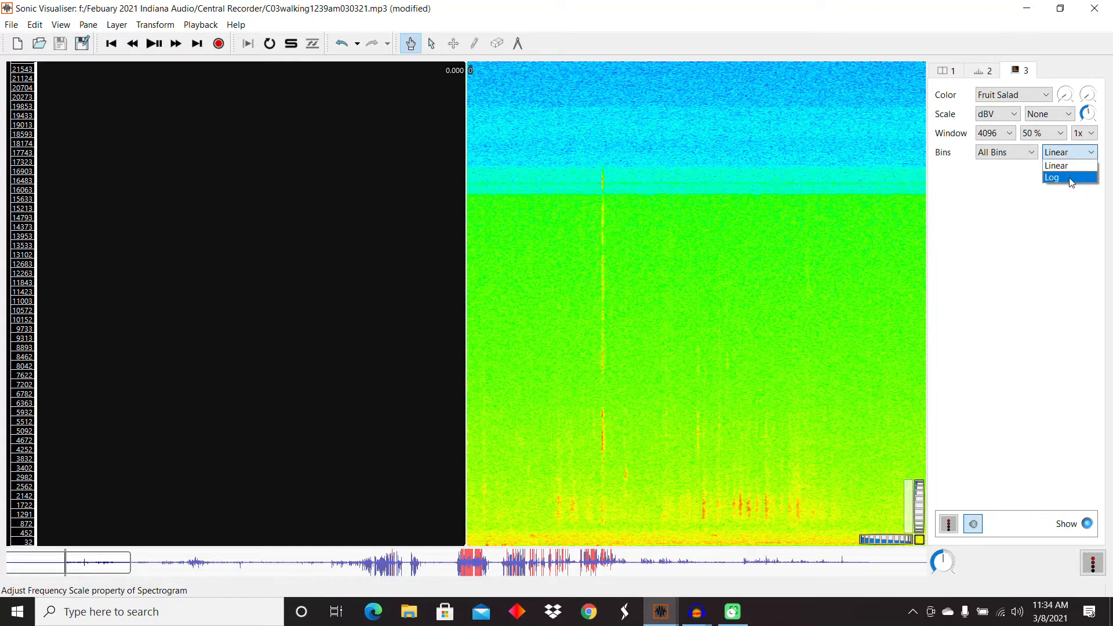
left_click(1053, 178)
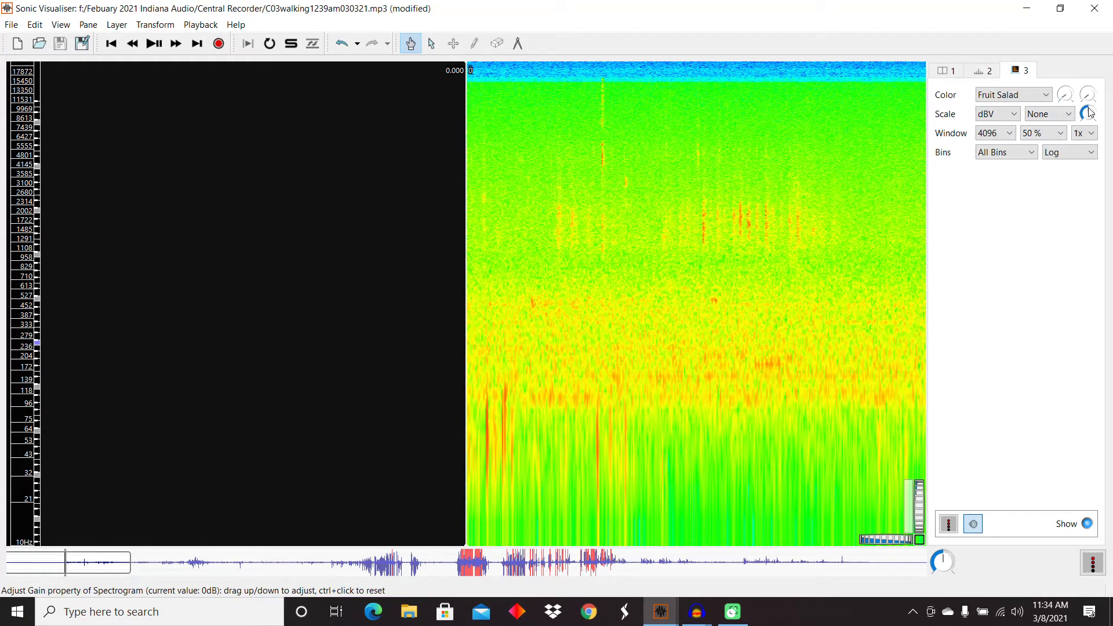
left_click_drag(1088, 108, 1094, 113)
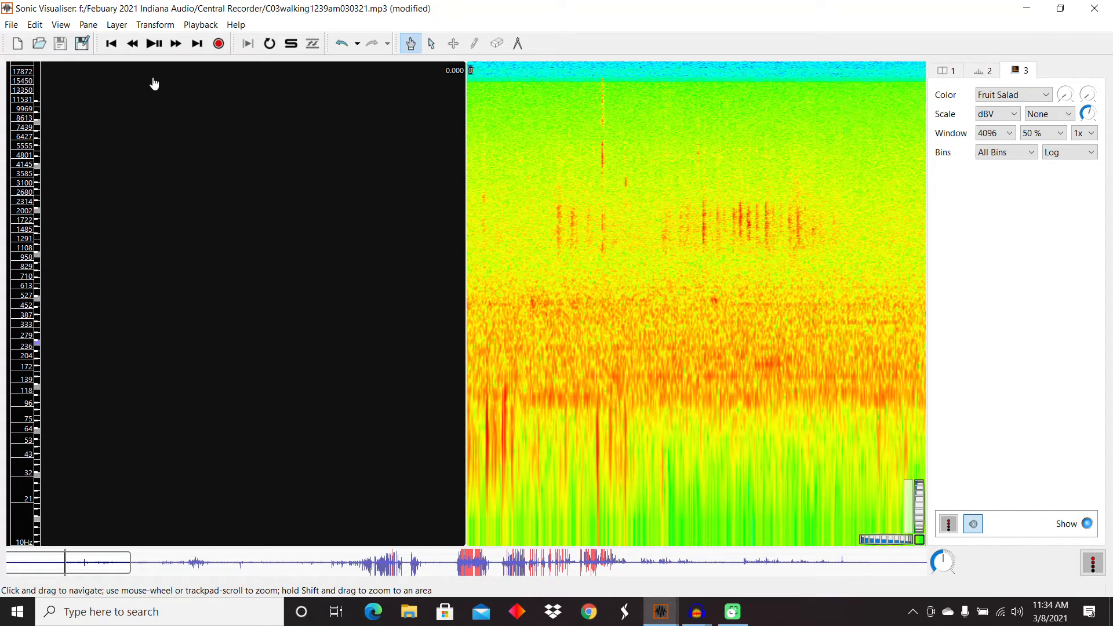
Step: Play the recording from its start and jump to its end to examine the spectrogram
left_click(154, 44)
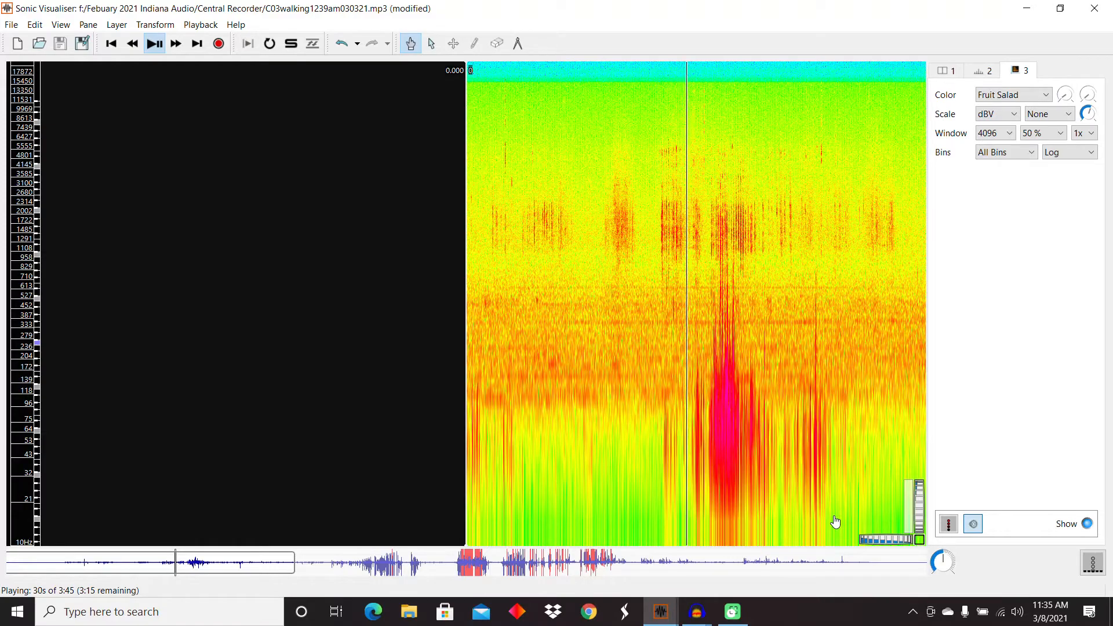
key("Right")
key("End")
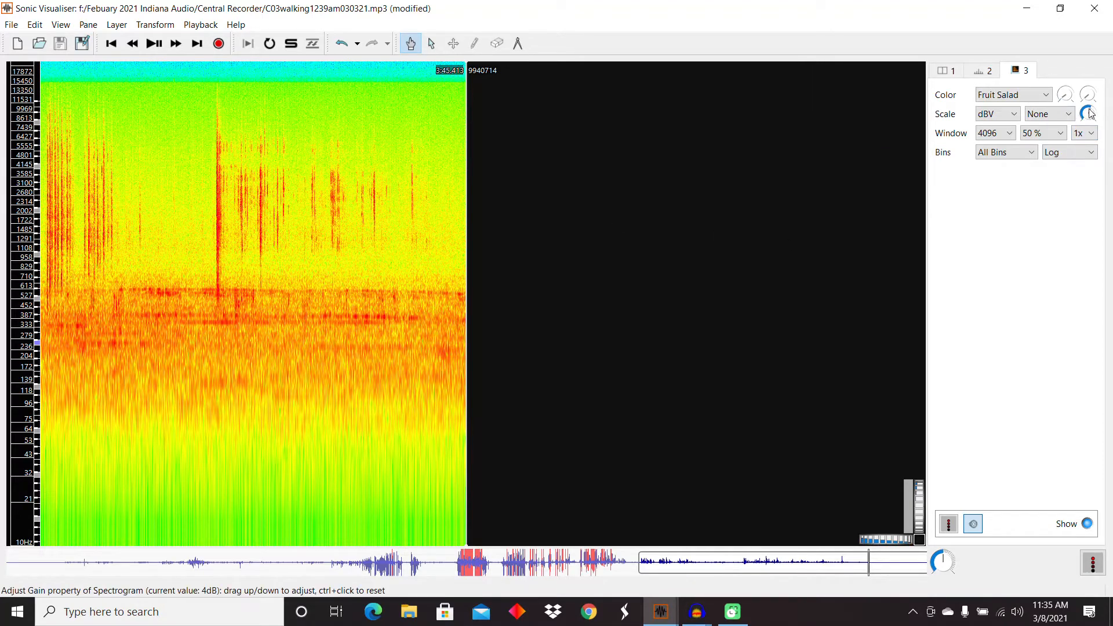
left_click_drag(1091, 114, 1090, 114)
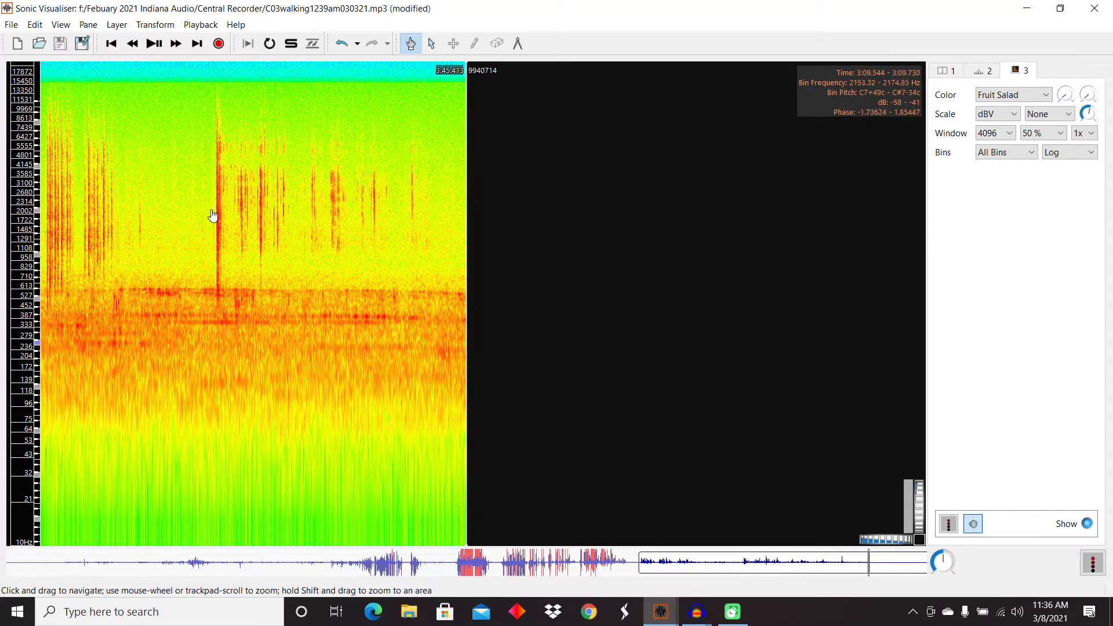
key("space")
Step: Play and pause the recording from about 1:04, examining the sound bursts in the spectrogram at closer range
left_click(112, 45)
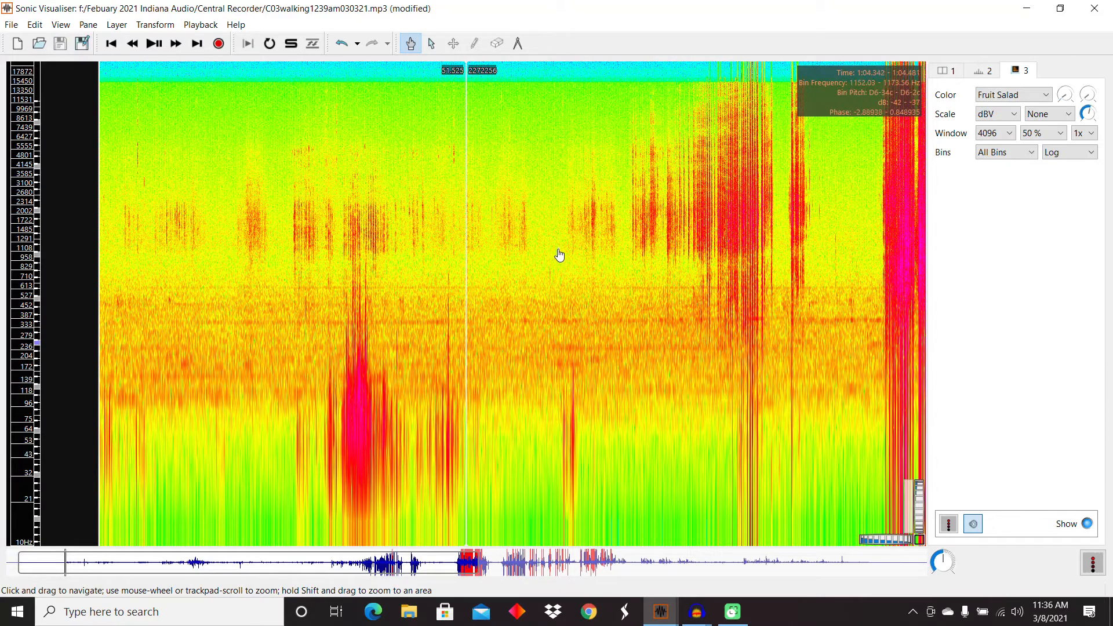
key("space")
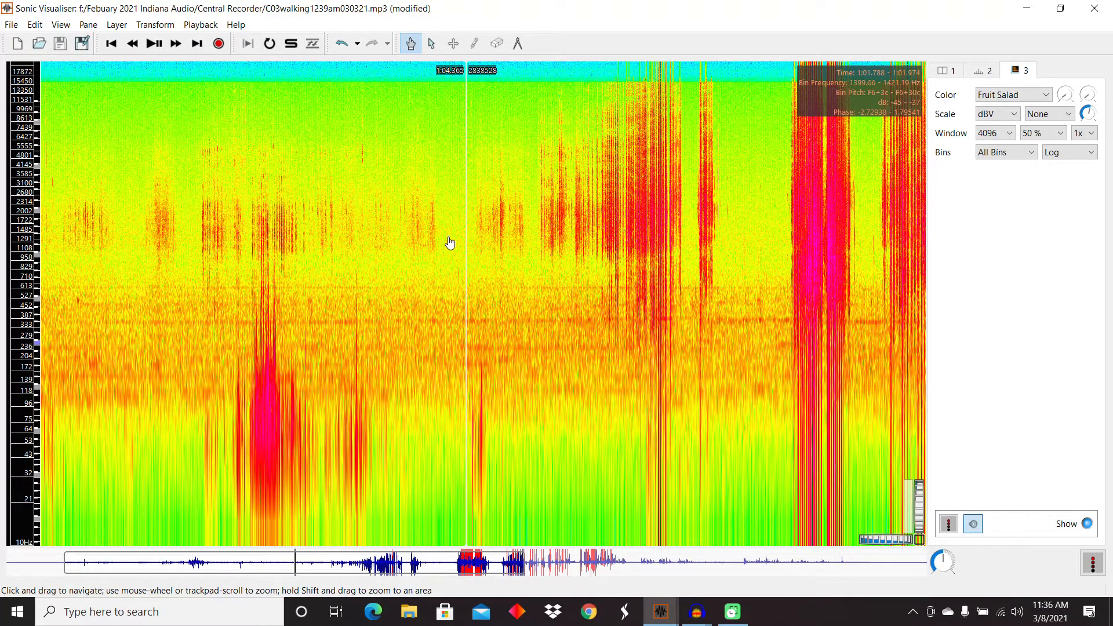
scroll(715, 466, "up", 5)
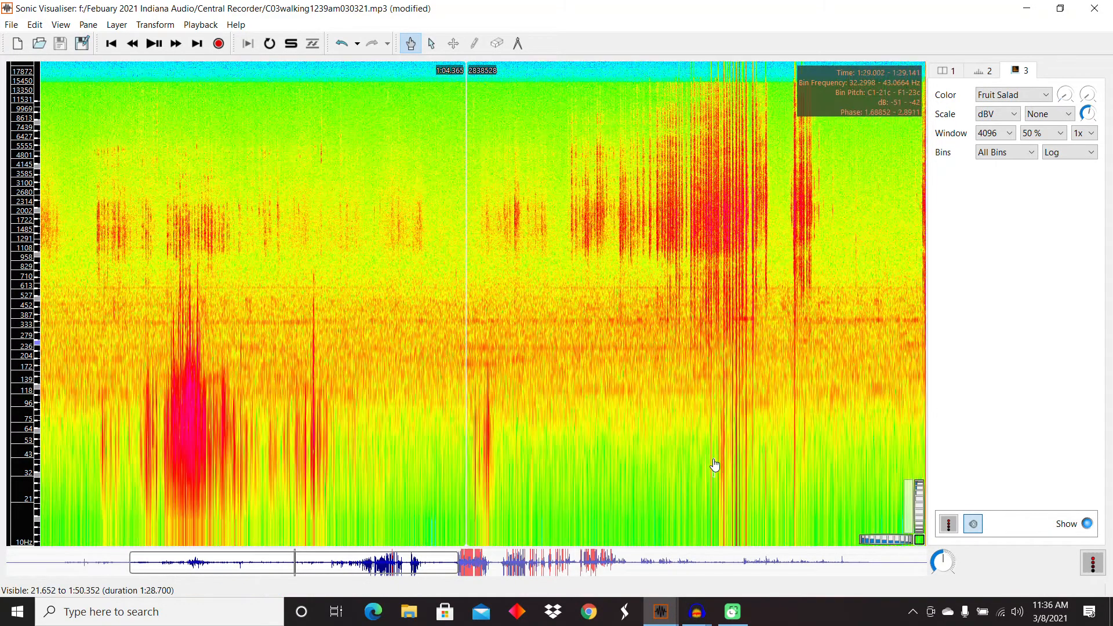
scroll(715, 465, "up", 2)
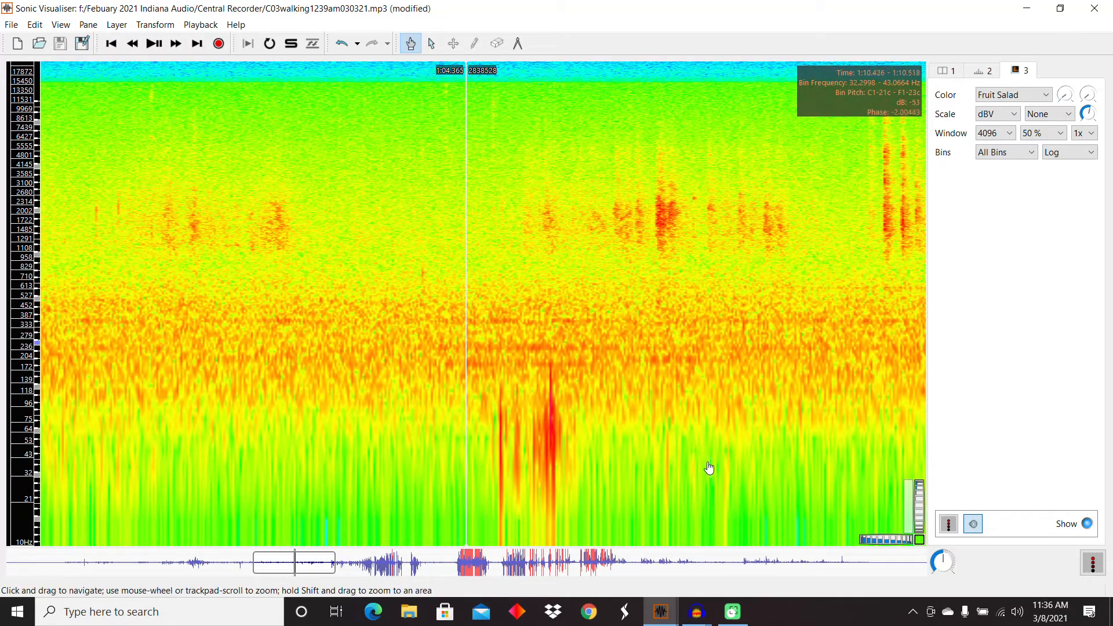
left_click(152, 47)
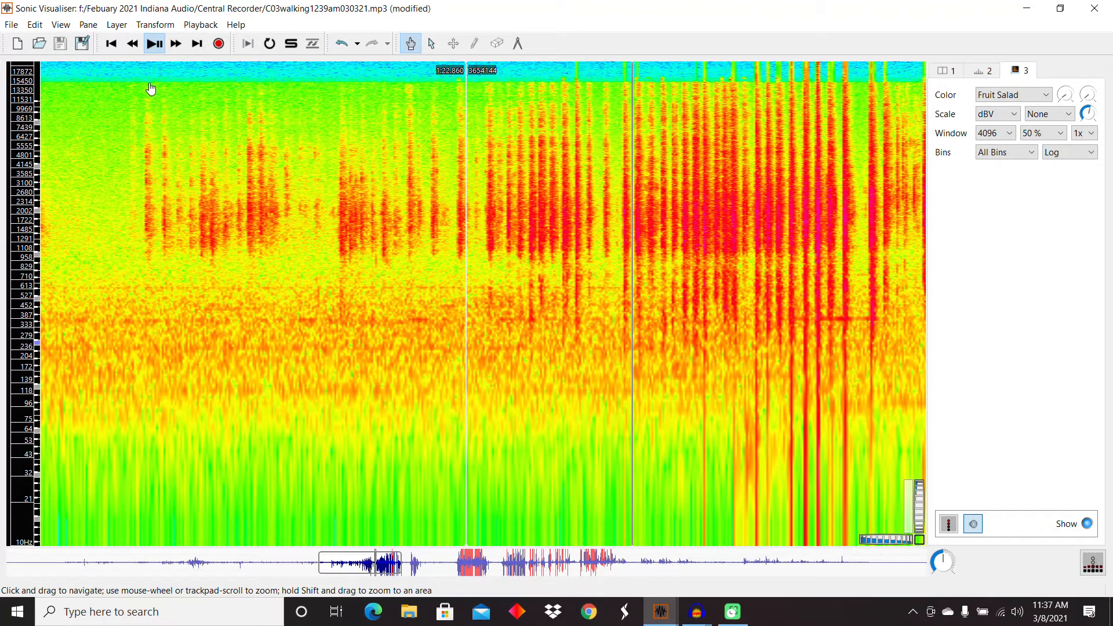
left_click(152, 47)
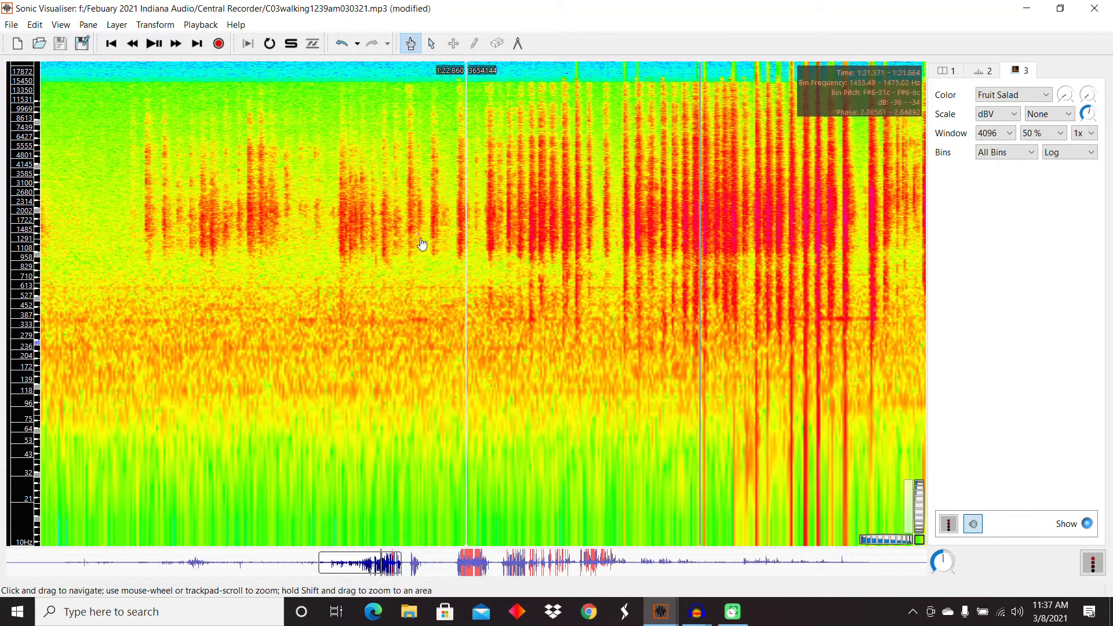
double_click(126, 223)
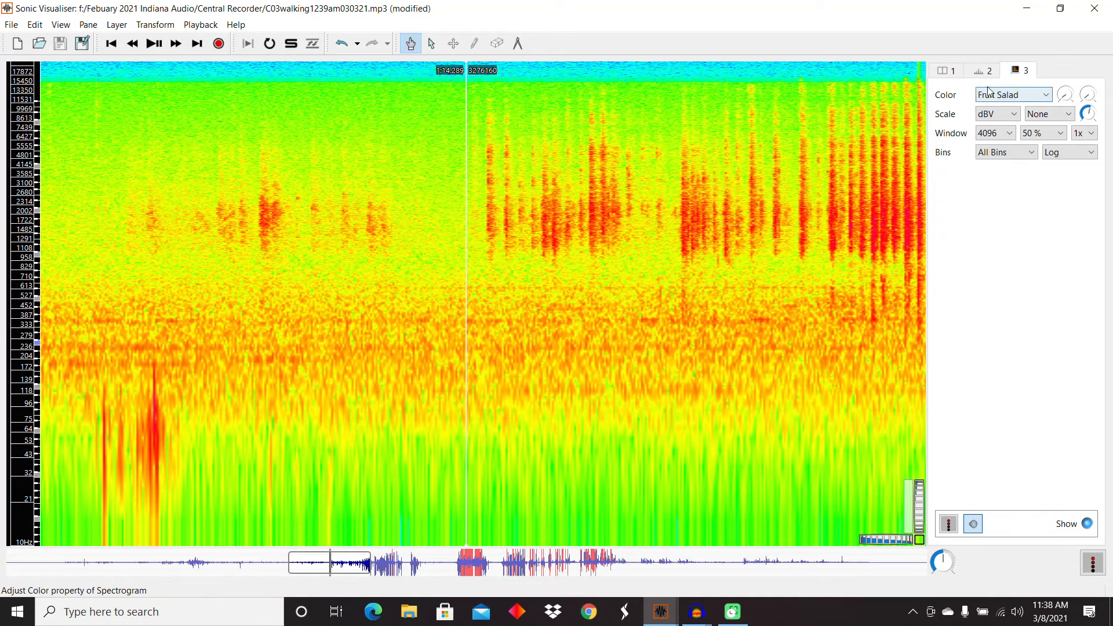
Step: Close Sonic Visualiser without saving the modified session
left_click(1101, 9)
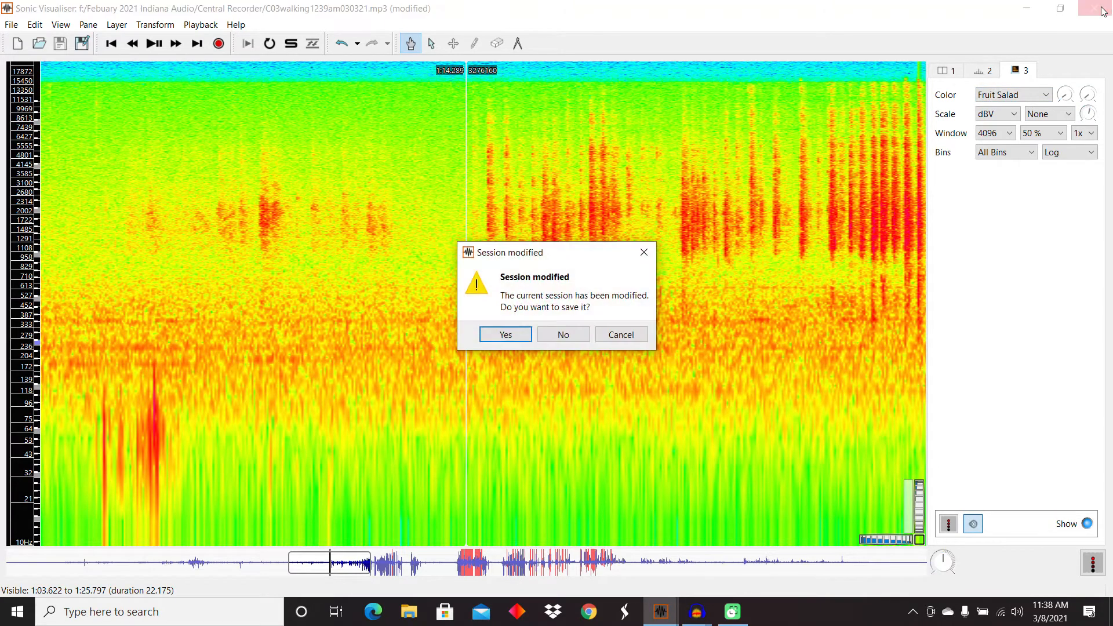
left_click(567, 337)
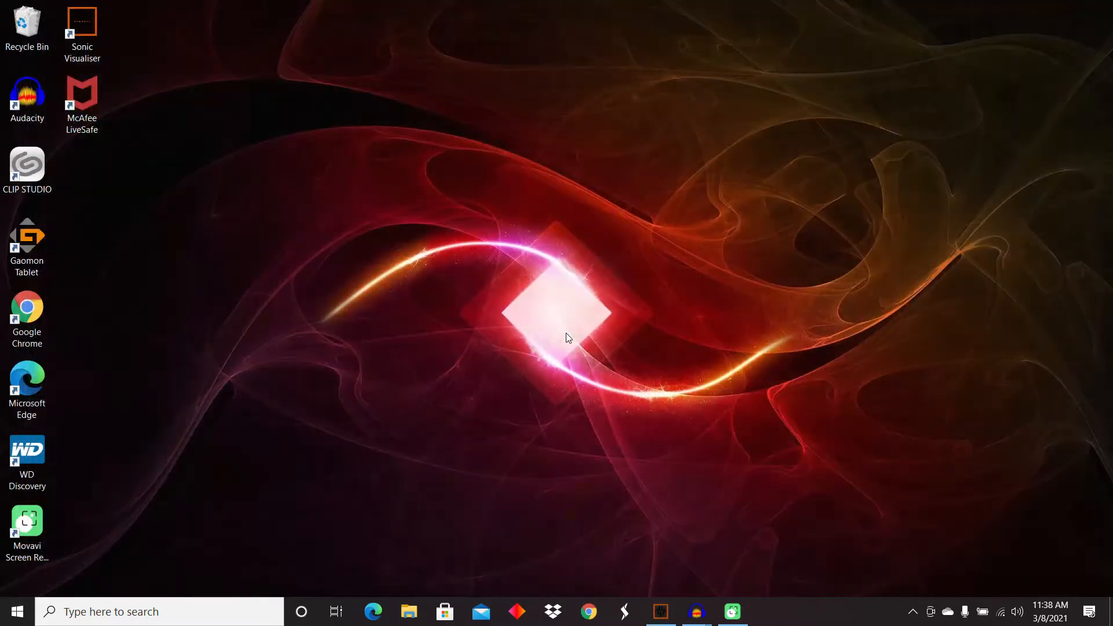
Step: Switch to Audacity and close the C03 project without saving its changes
left_click(24, 112)
double_click(25, 112)
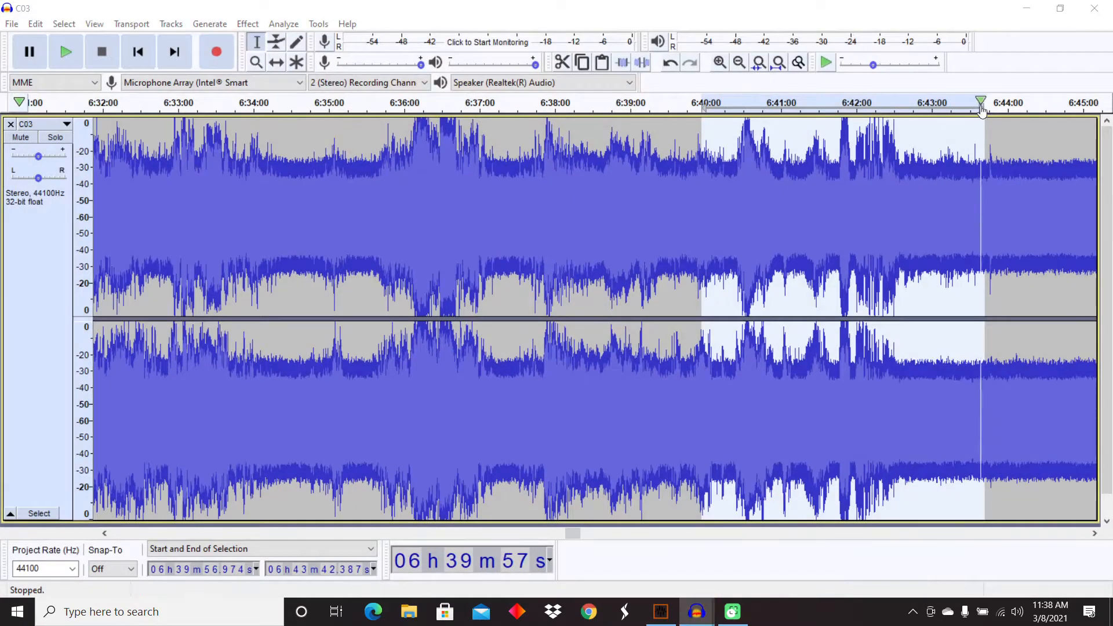
left_click(1096, 8)
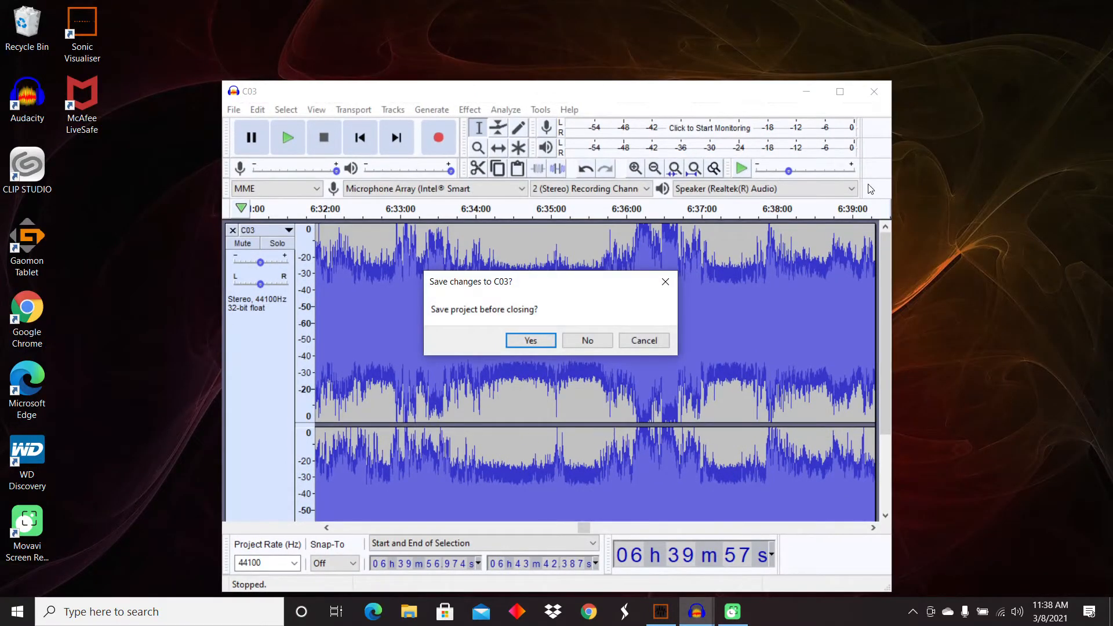
left_click(589, 341)
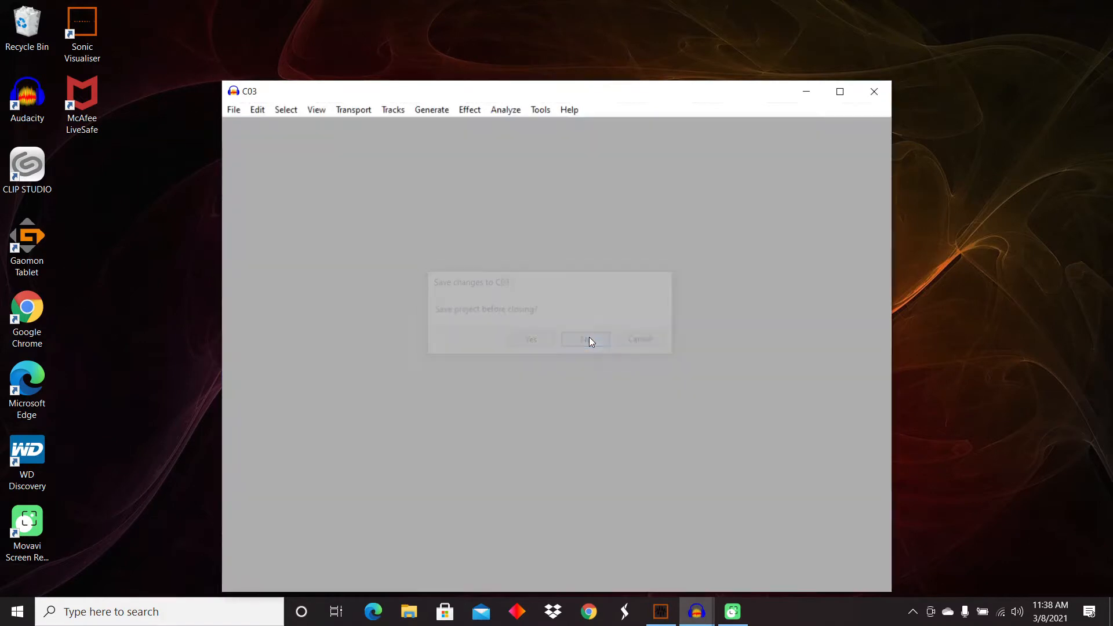
left_click(874, 95)
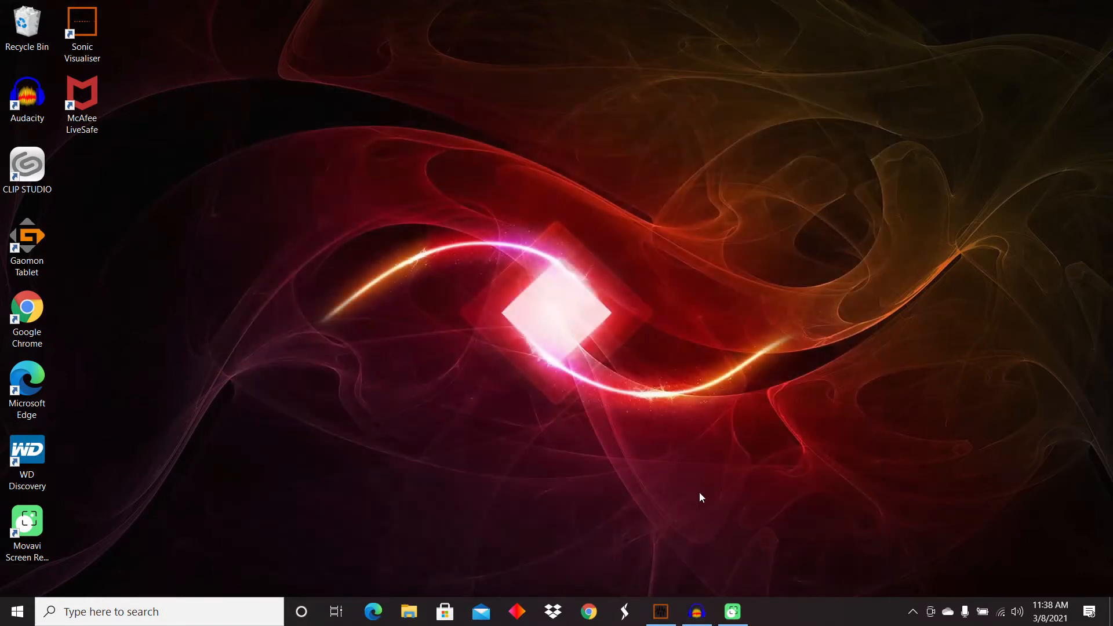
Step: Bring up the remaining Audacity window and close its untitled project without saving
left_click(698, 614)
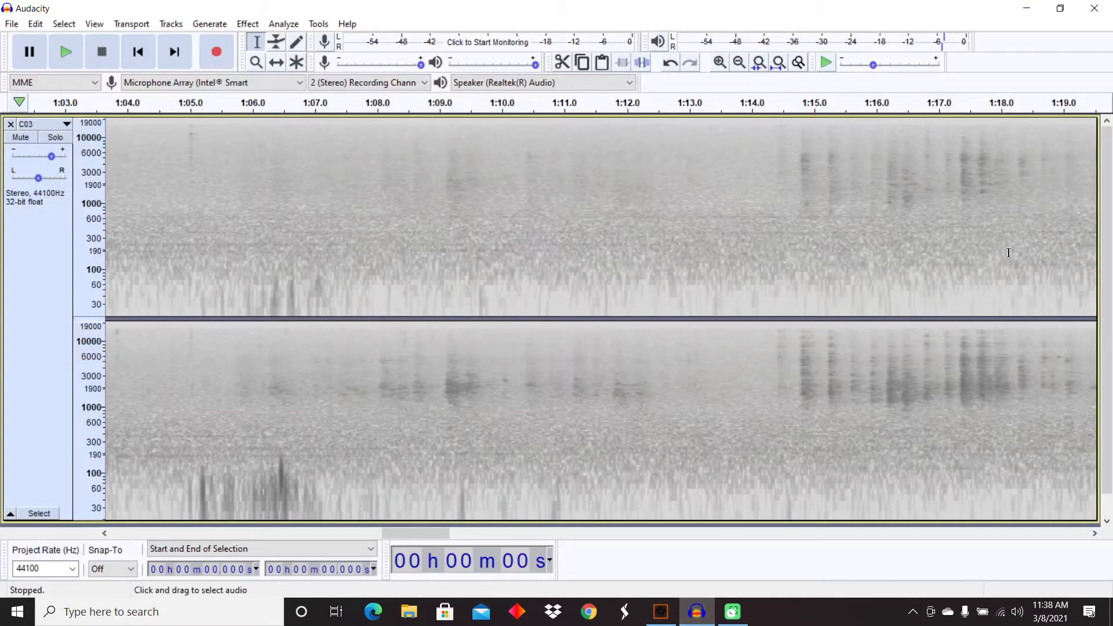
left_click(1097, 7)
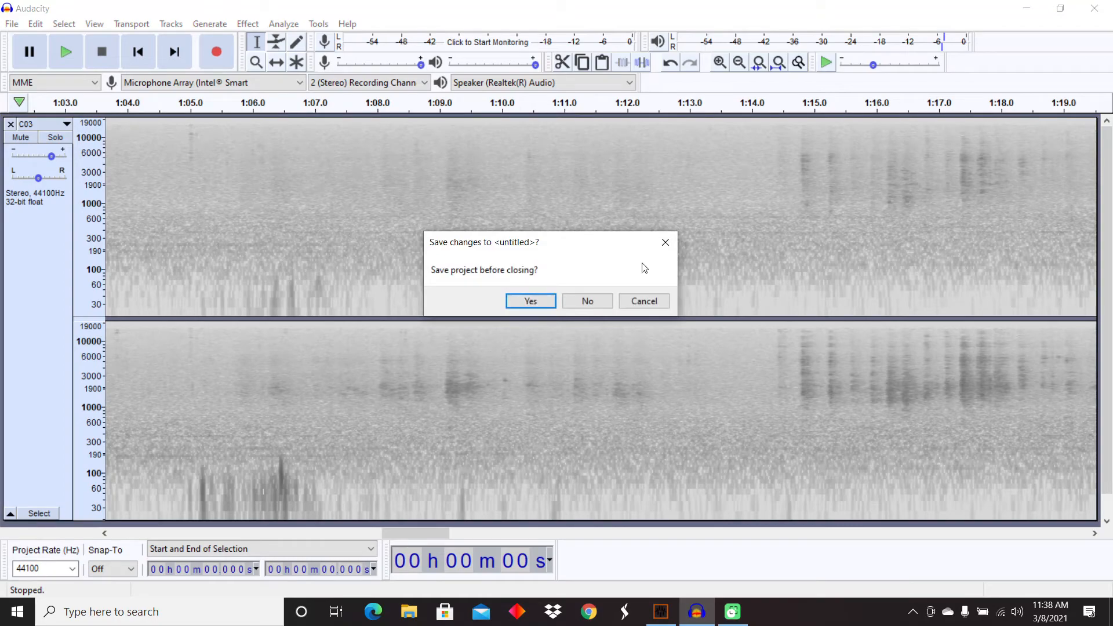
left_click(588, 302)
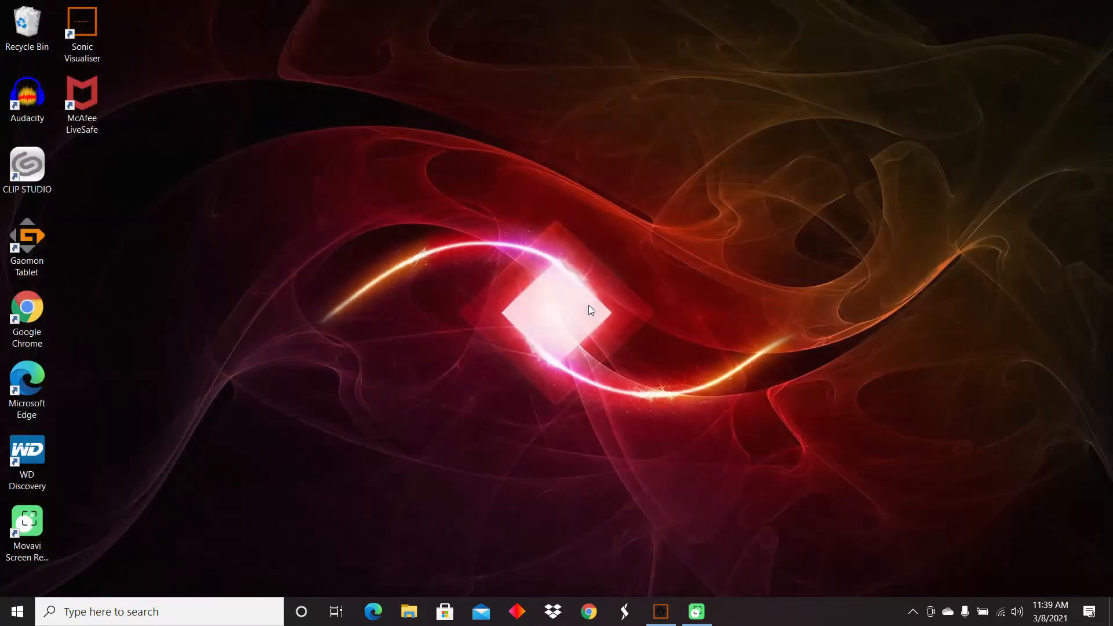
Step: Launch Audacity again with an empty project
left_click(33, 110)
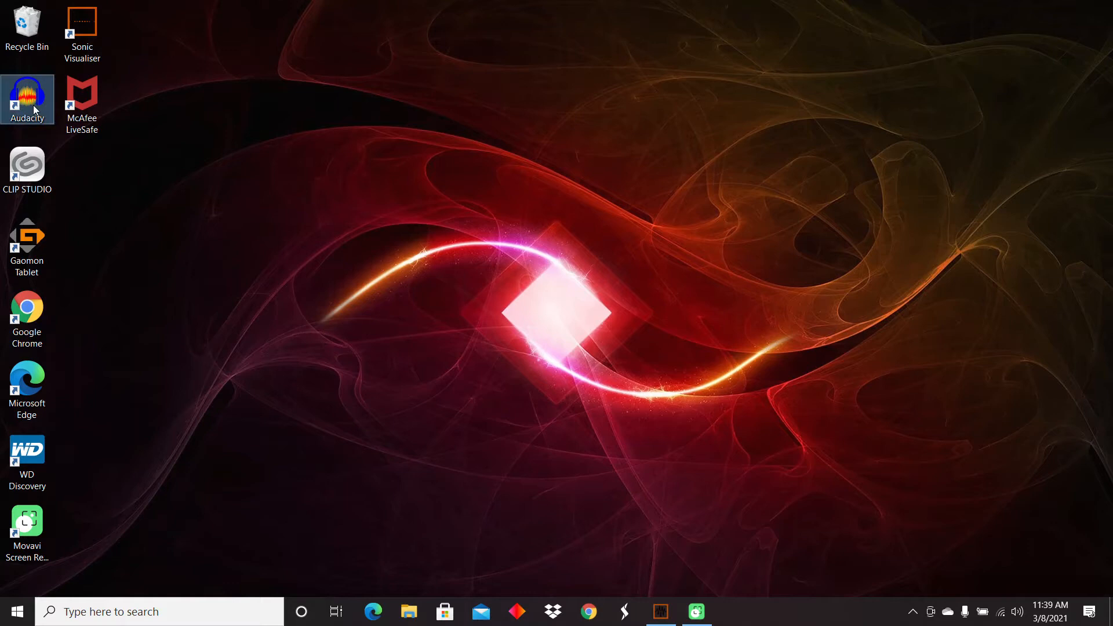
double_click(34, 110)
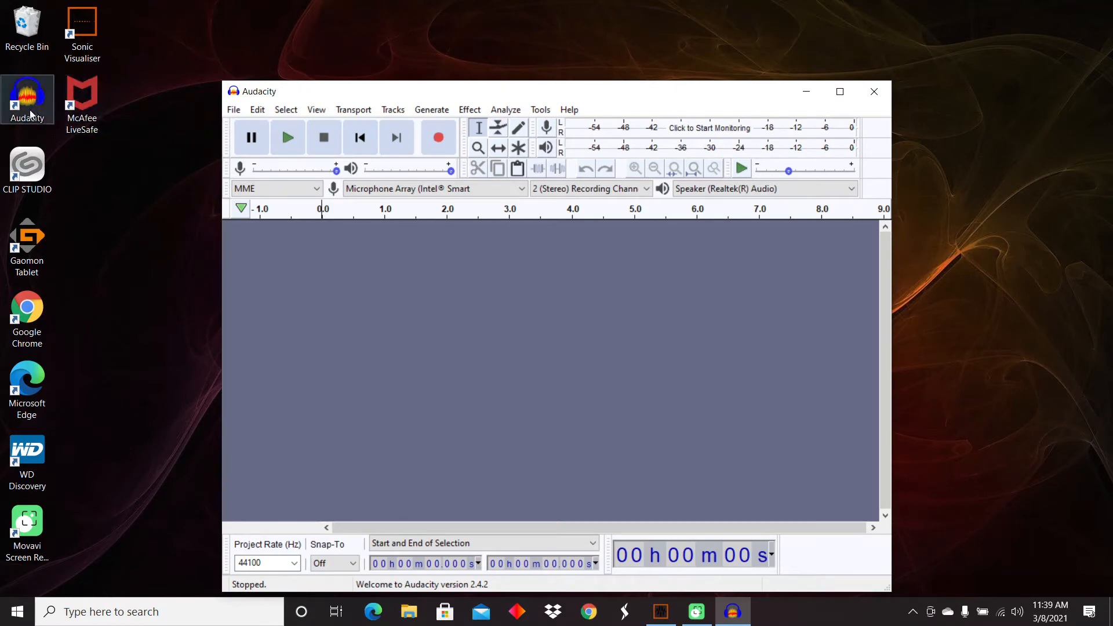
Step: Maximize the empty project window and open the C03 MP3 recording from the Central Recorder folder
left_click(840, 92)
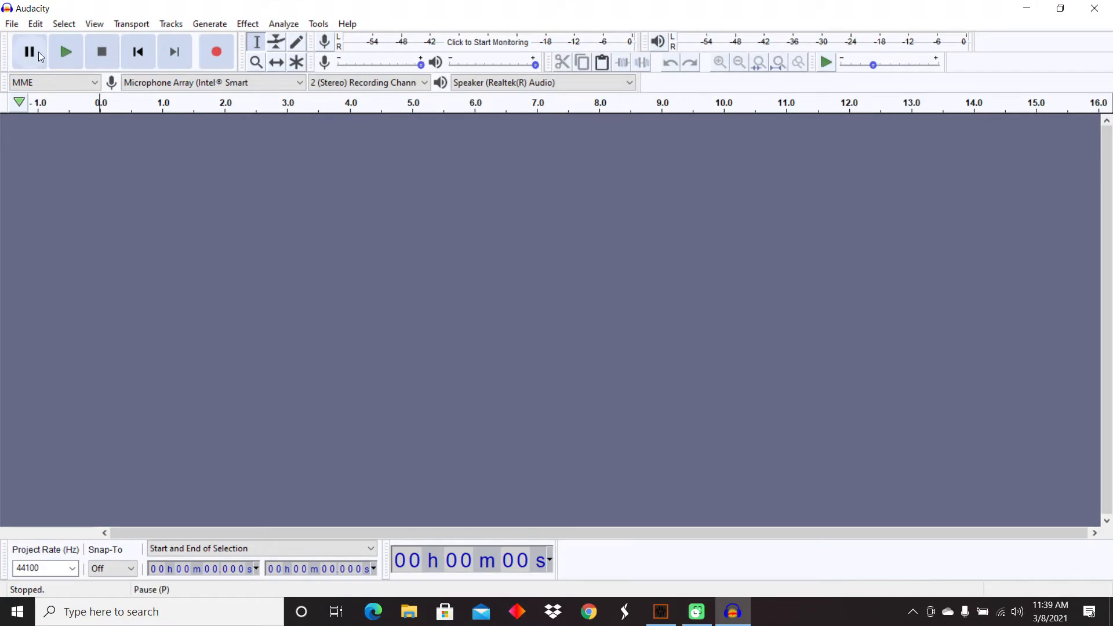
left_click(12, 27)
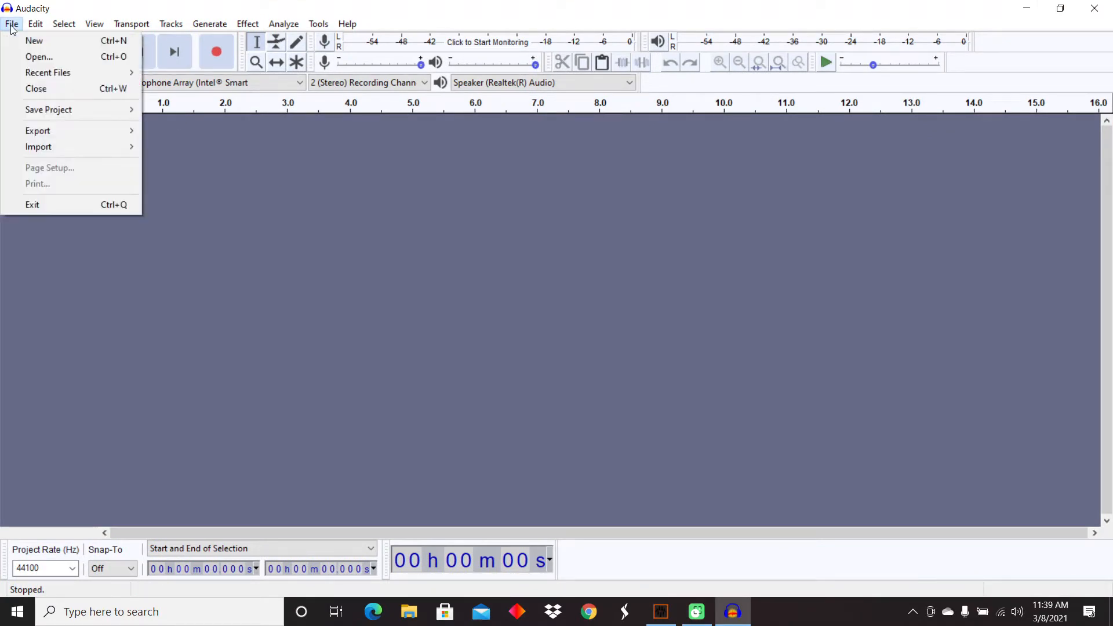
left_click(42, 58)
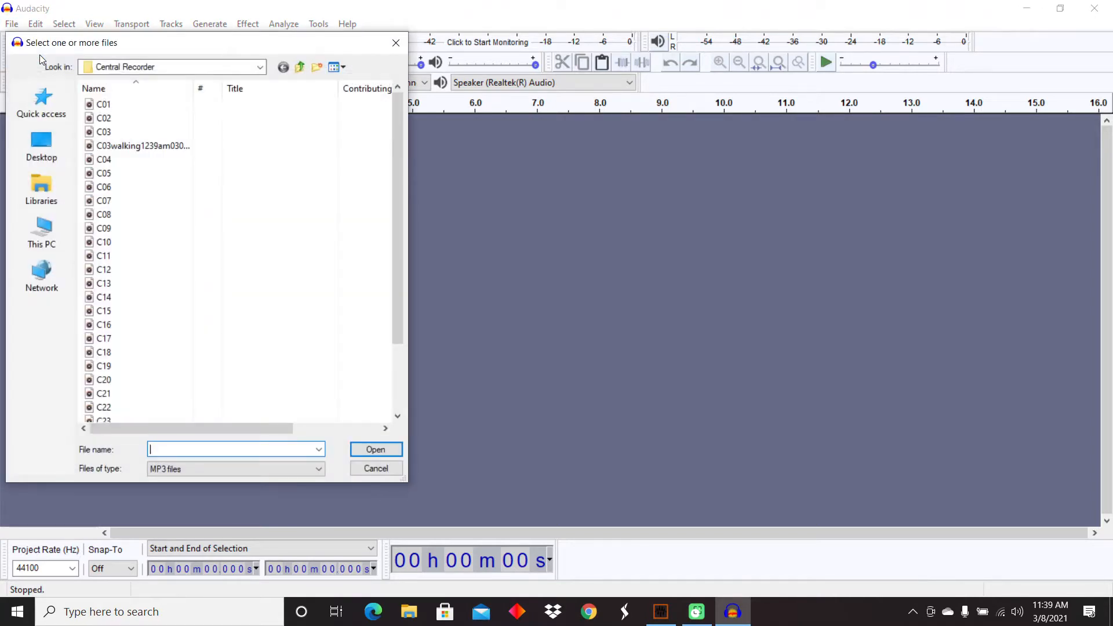
left_click(113, 135)
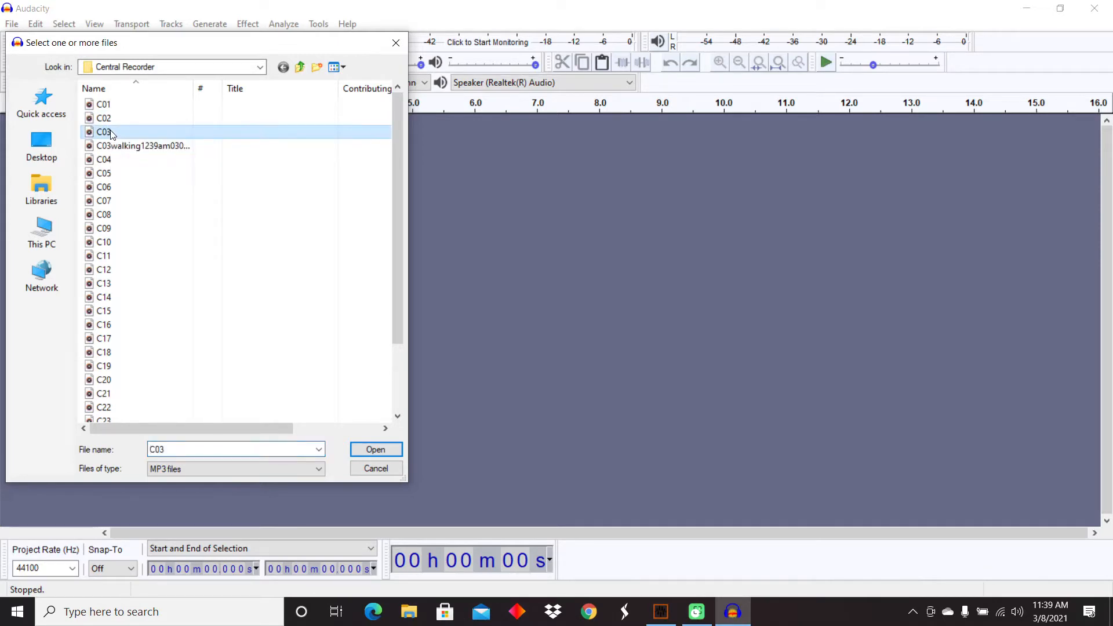
double_click(111, 134)
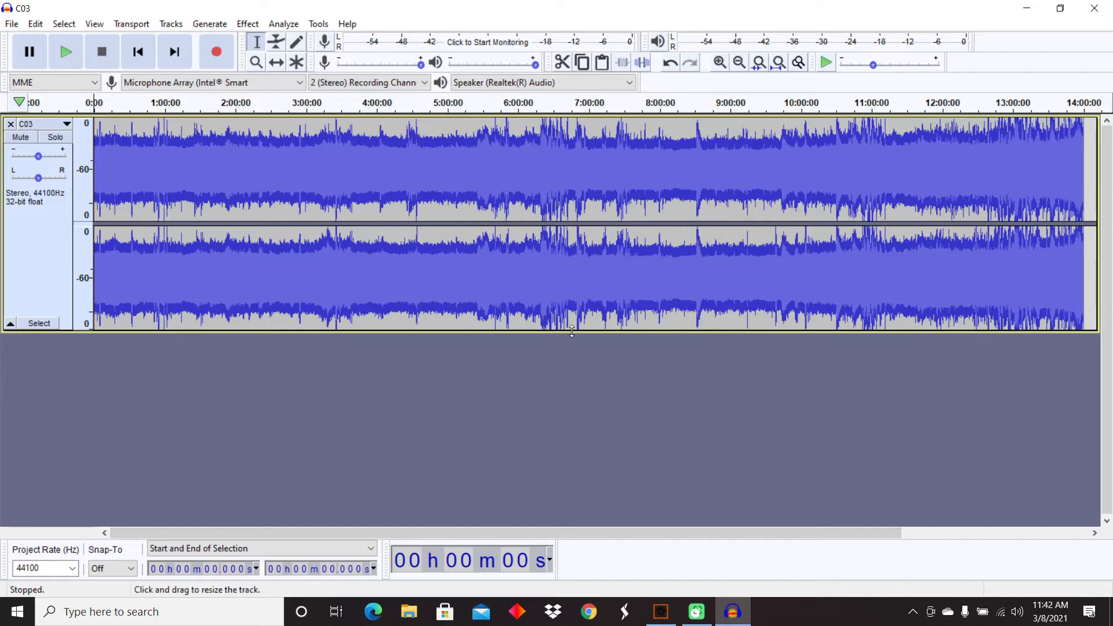
Step: Increase the C03 track's height and magnify its timeline until roughly the first 13 minutes fill the view
left_click_drag(572, 331, 584, 523)
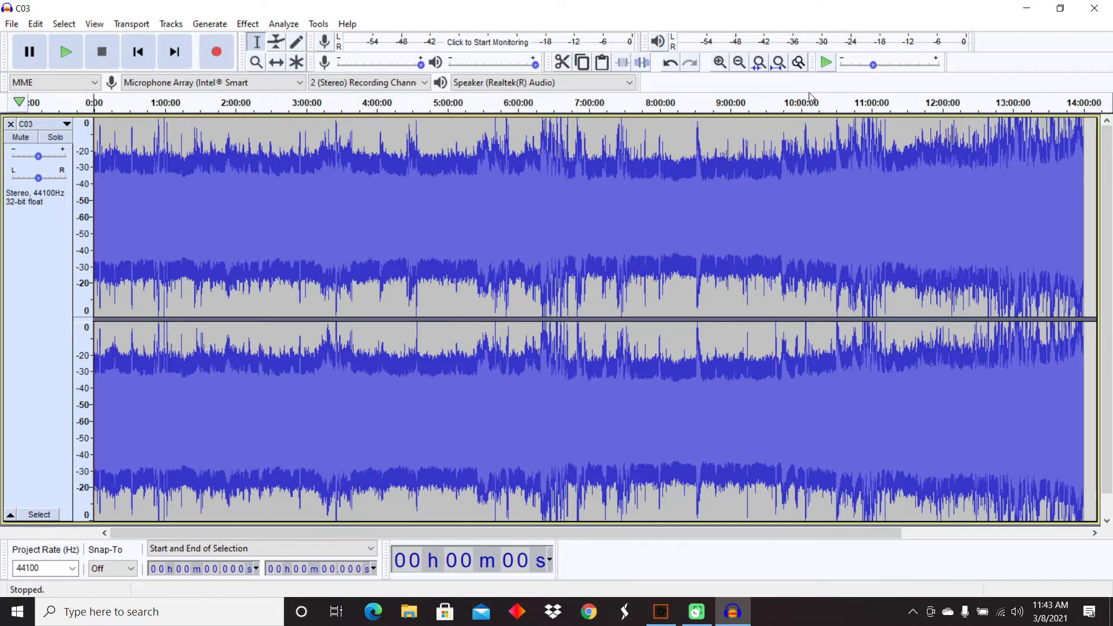
left_click(722, 66)
left_click(723, 66)
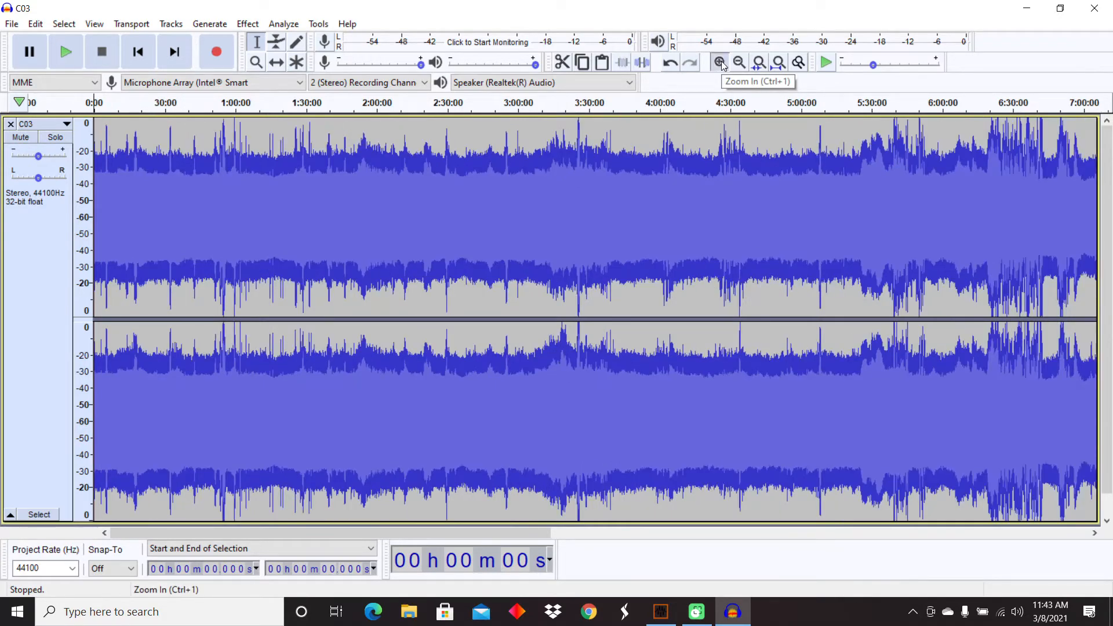
left_click(722, 65)
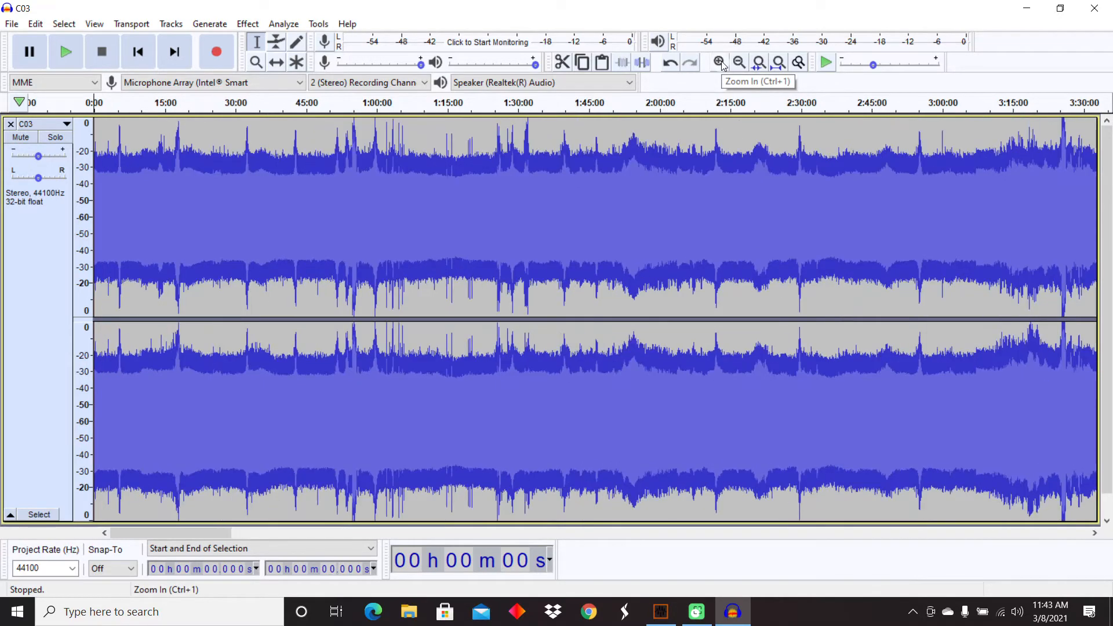
left_click(723, 66)
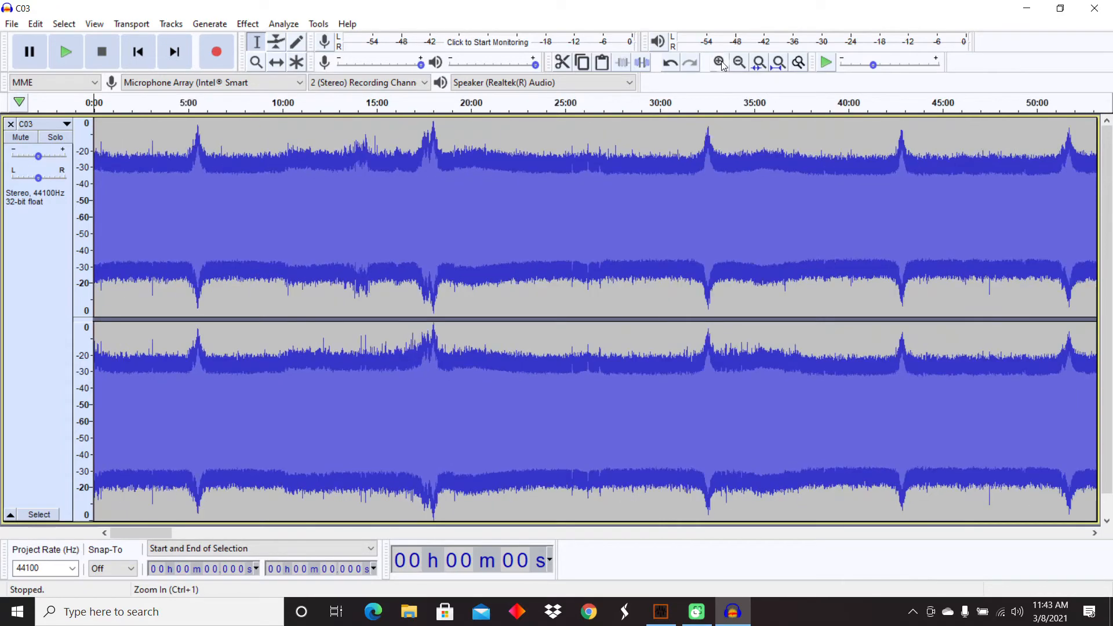
left_click(723, 65)
left_click(722, 66)
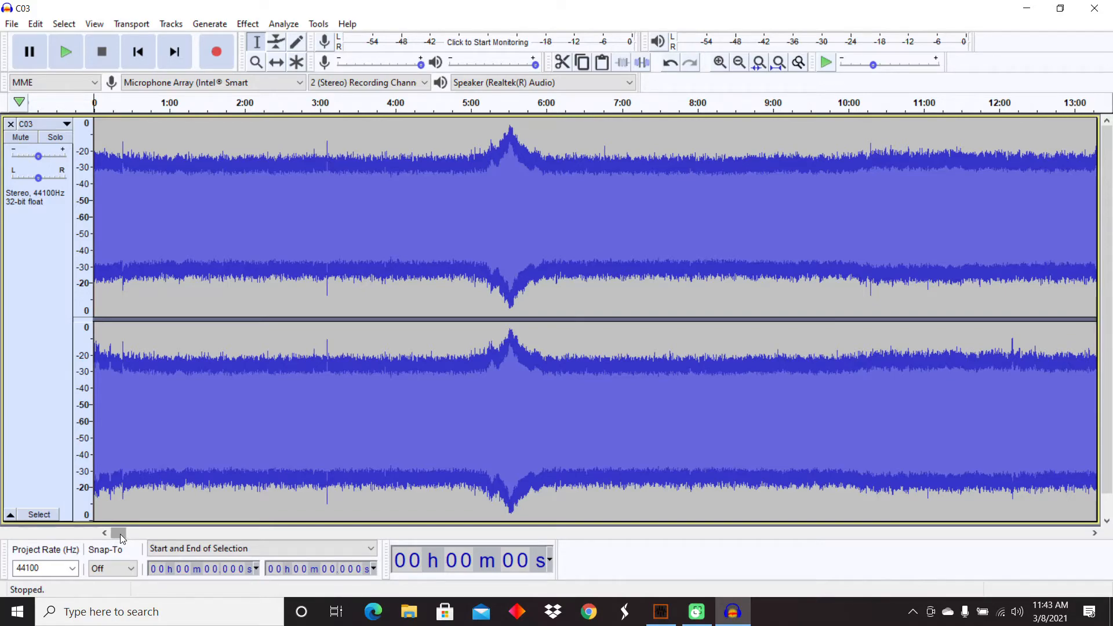
Step: Select the C03 audio from about 6 h 39 m 56 s to about 6 h 43 m 42 s
left_click_drag(121, 539, 539, 538)
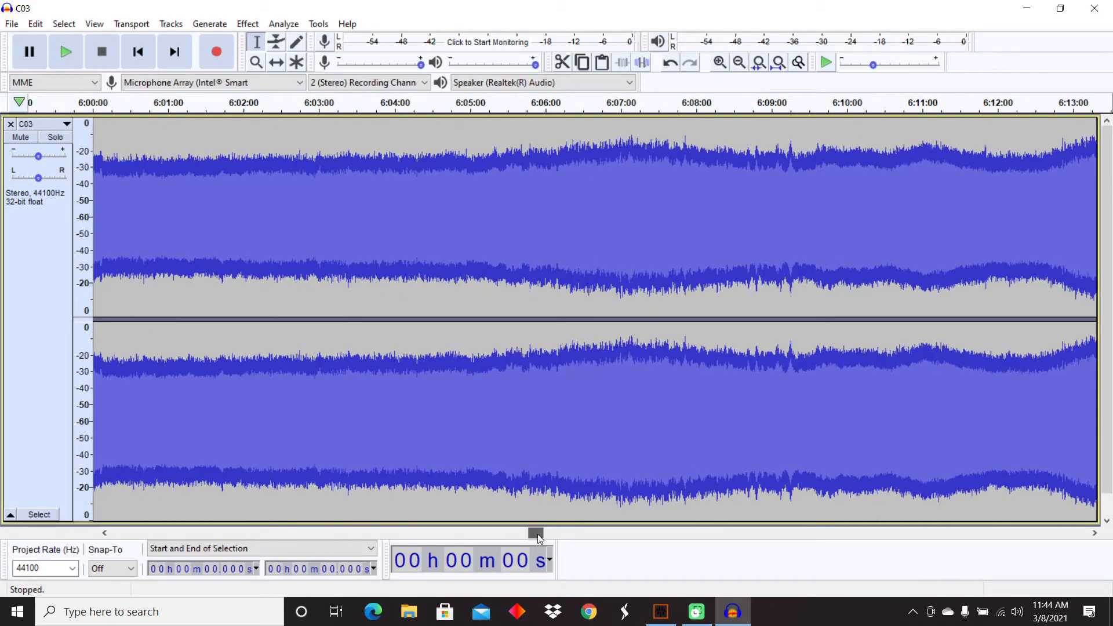
left_click_drag(539, 538, 581, 538)
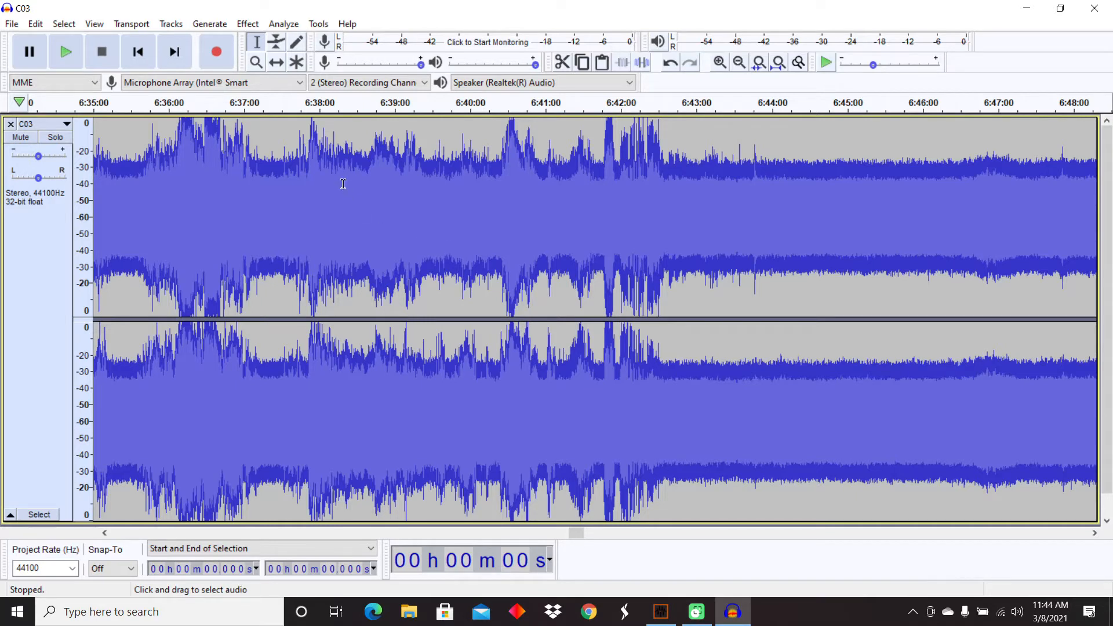
left_click(465, 127)
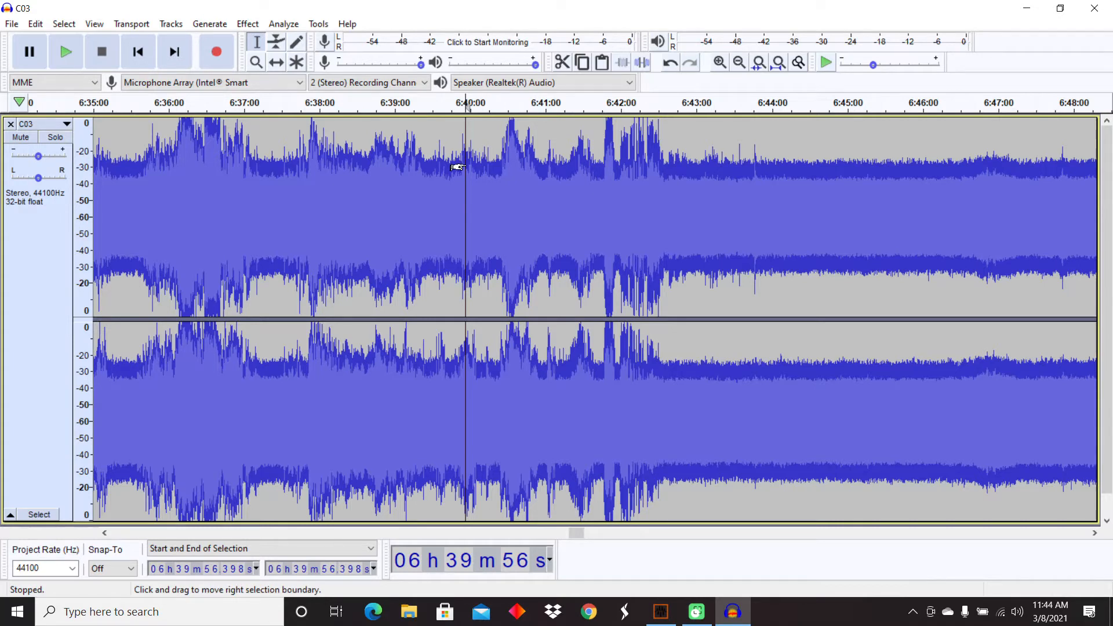
left_click_drag(458, 168, 764, 167)
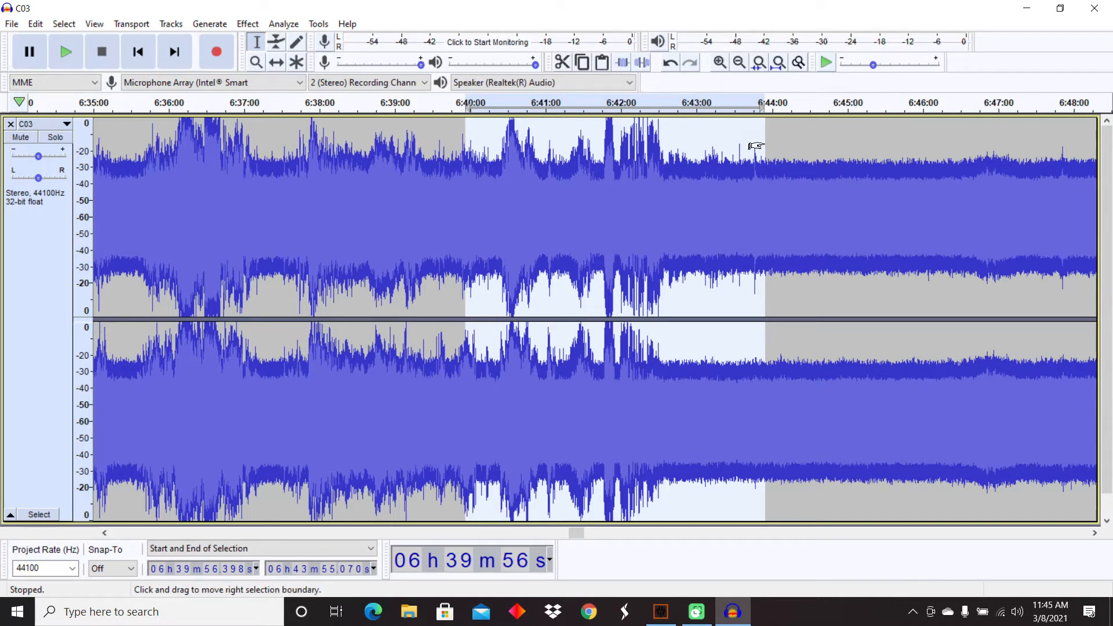
left_click_drag(756, 146, 739, 144)
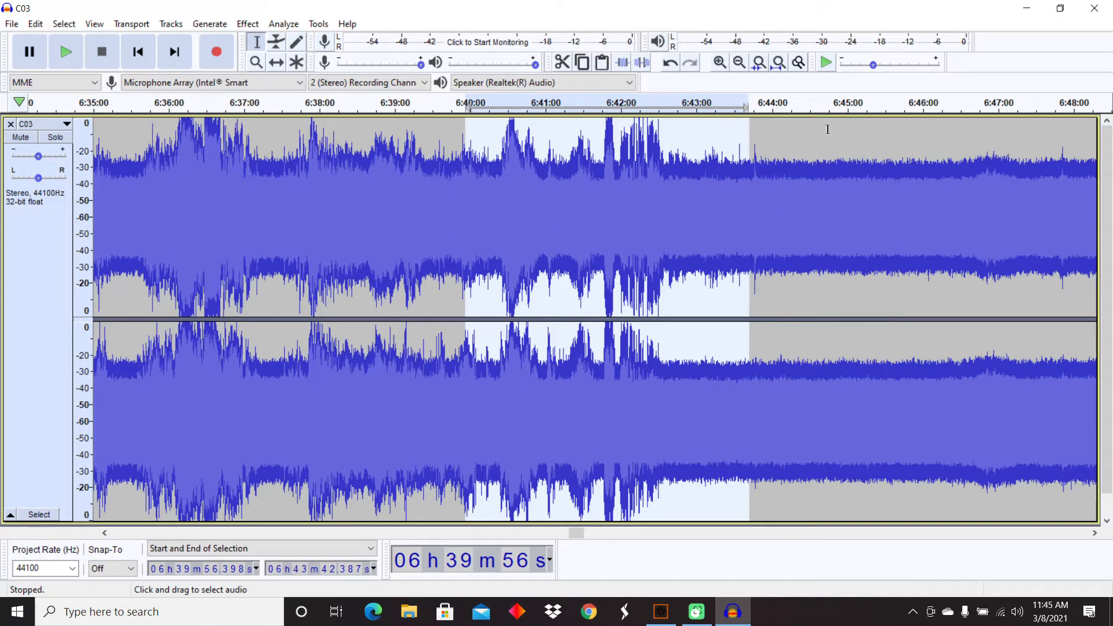
Step: Copy the selected C03 passage and paste it into a new project
left_click(36, 24)
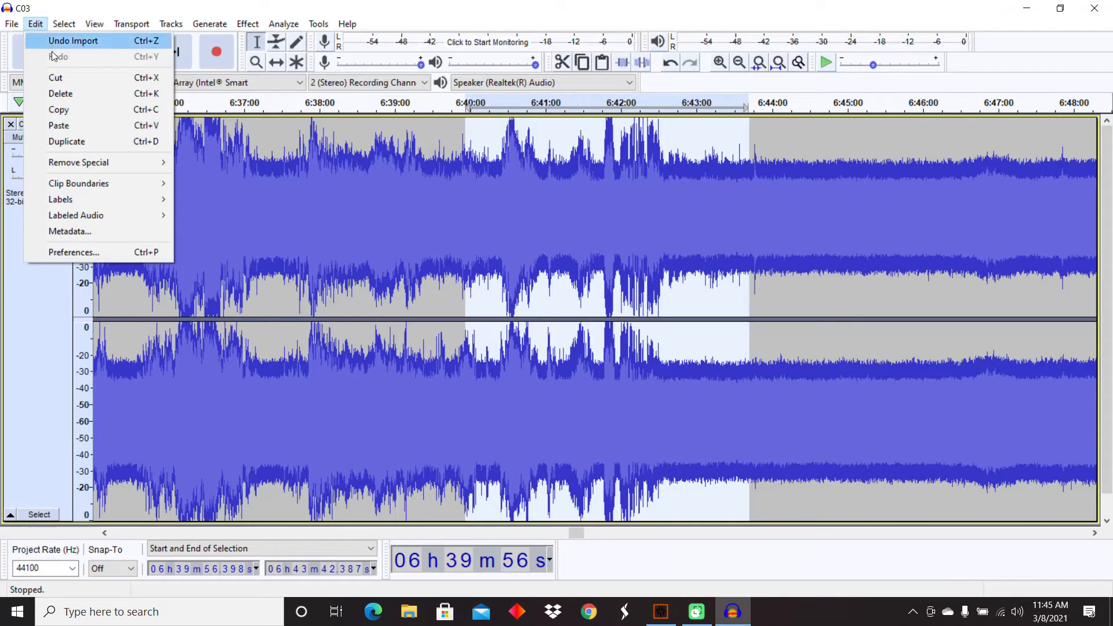
left_click(71, 110)
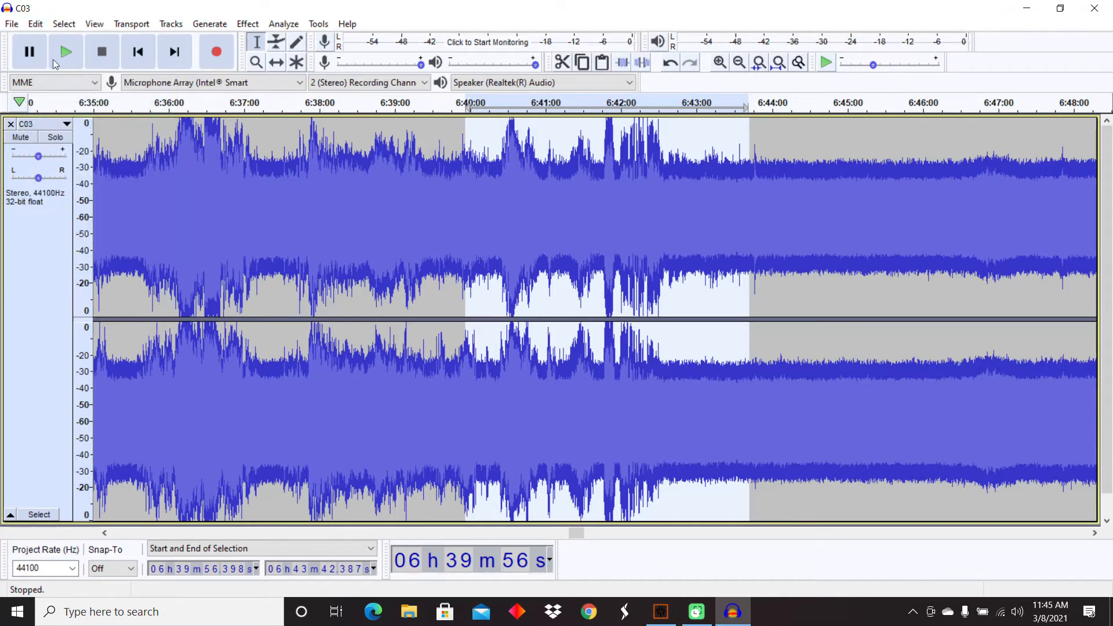
left_click(13, 24)
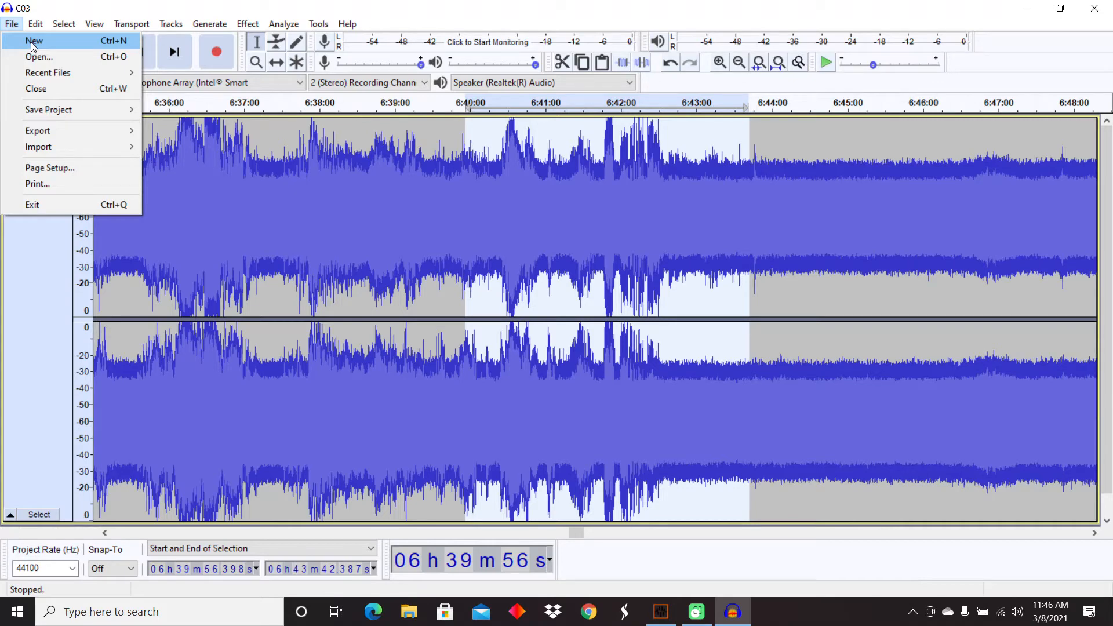
left_click(31, 43)
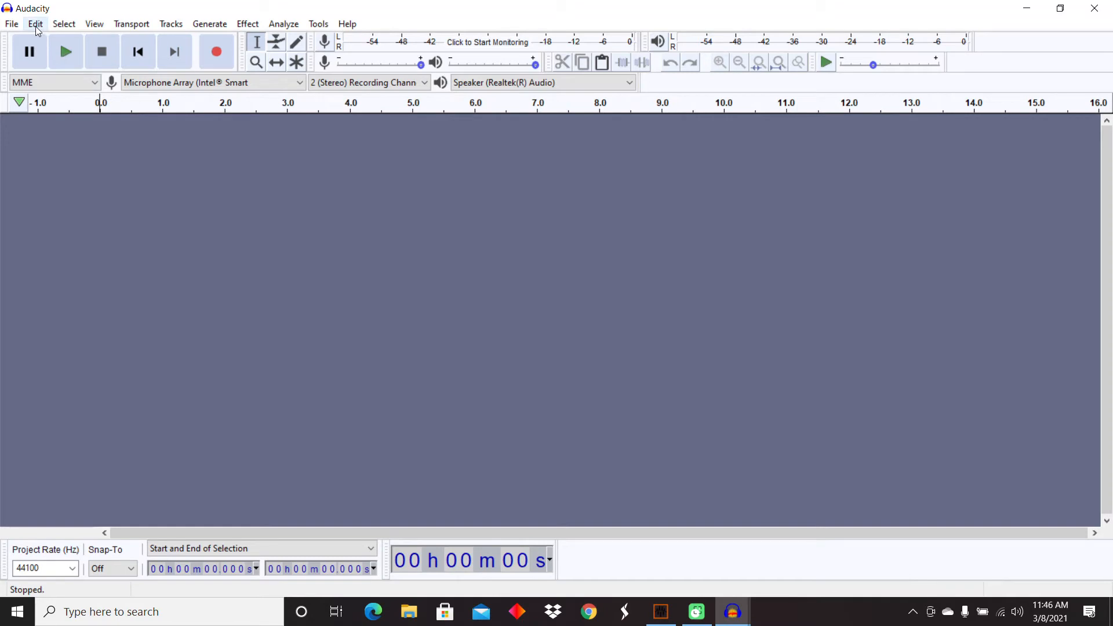
left_click(36, 26)
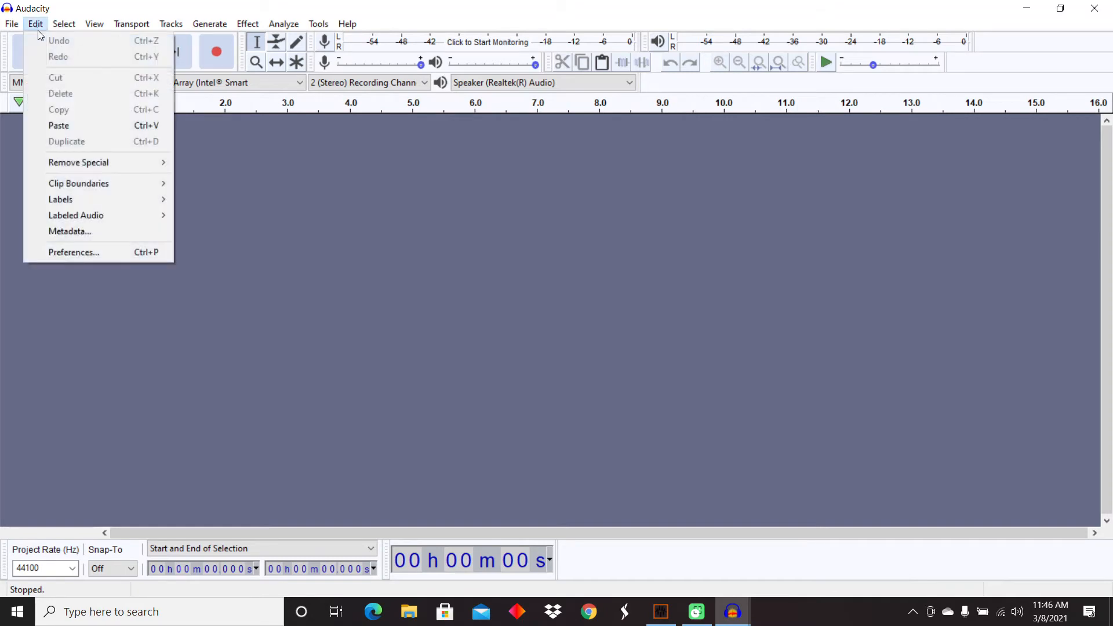
left_click(67, 126)
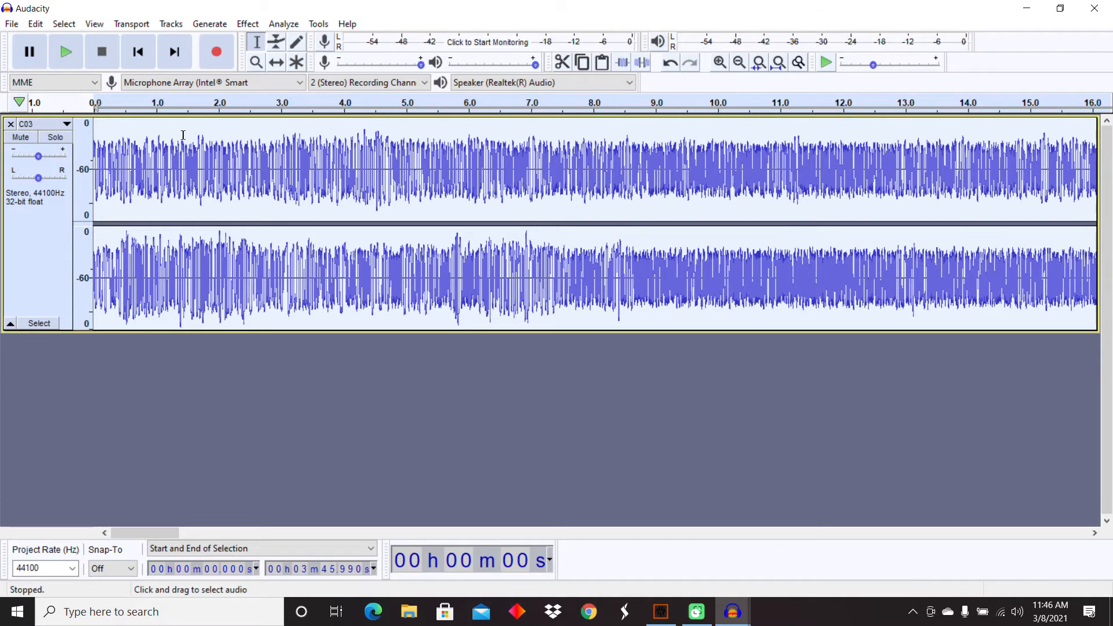
Step: Export the pasted clip as an MP3 in Central Recorder, basing its name on C03walking1239am030321 with a final 2 and leaving the metadata tags blank
left_click(11, 26)
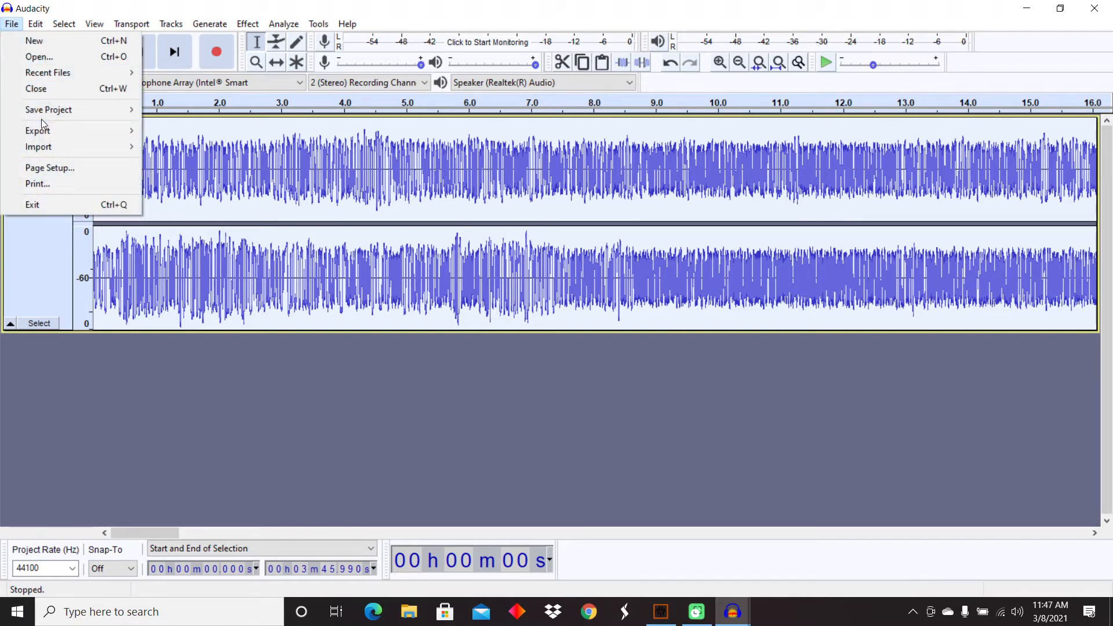
mouse_move(43, 133)
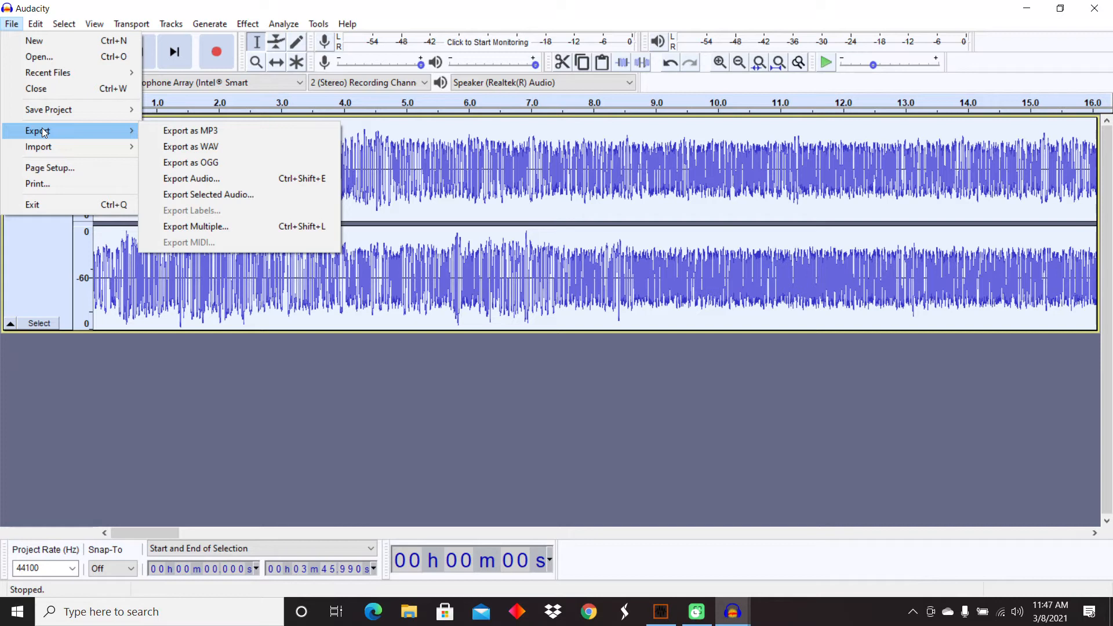
left_click(179, 182)
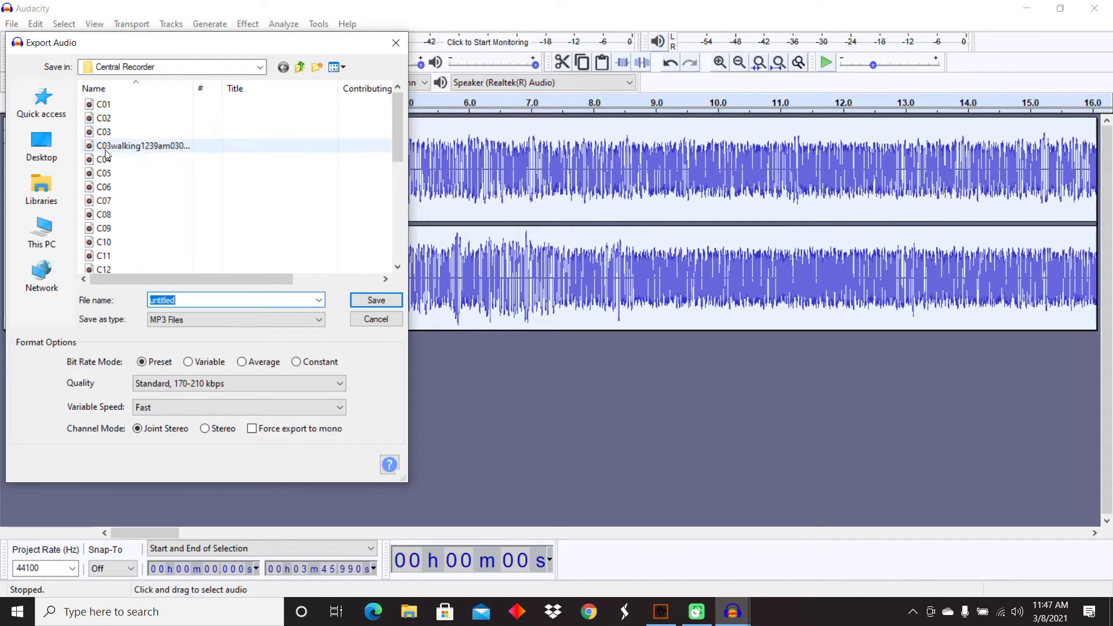
left_click(177, 149)
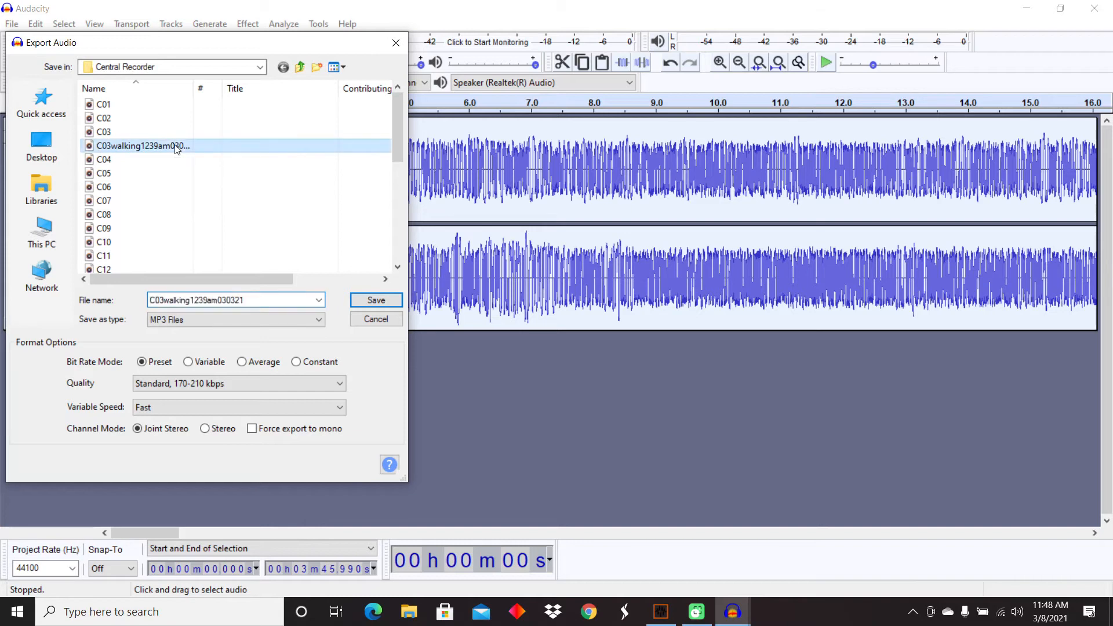
double_click(227, 300)
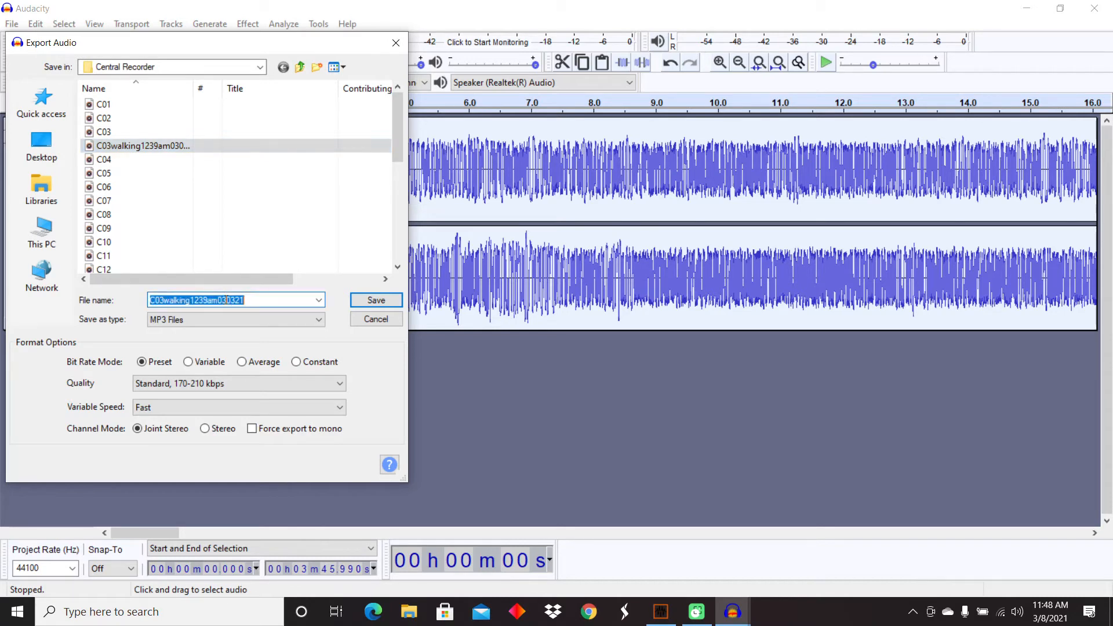
left_click(251, 300)
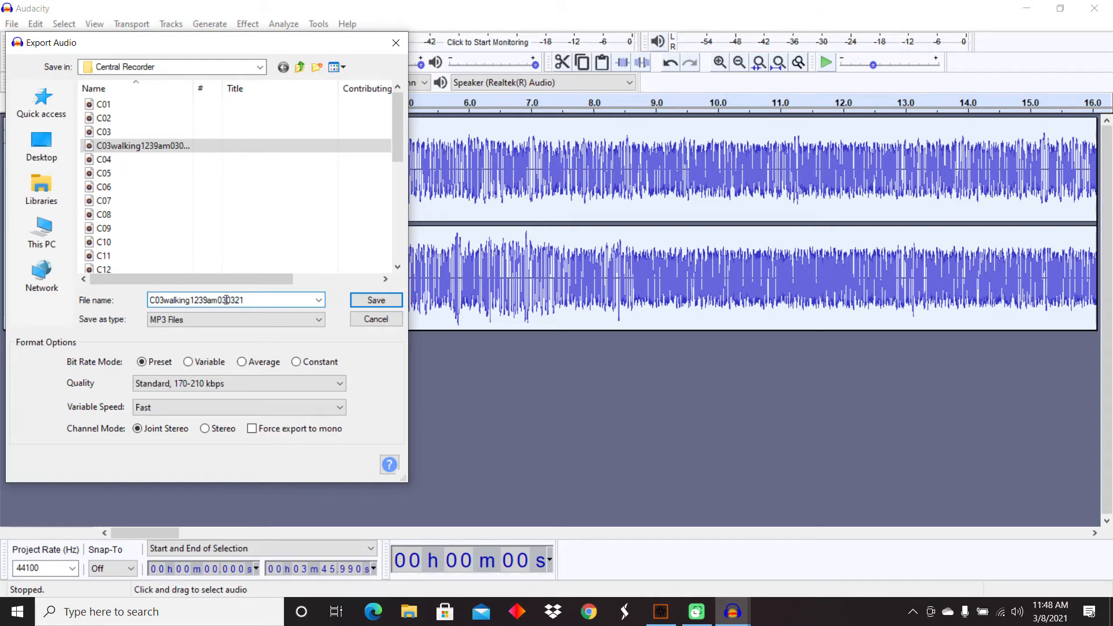
key("BackSpace")
type("2")
left_click(369, 303)
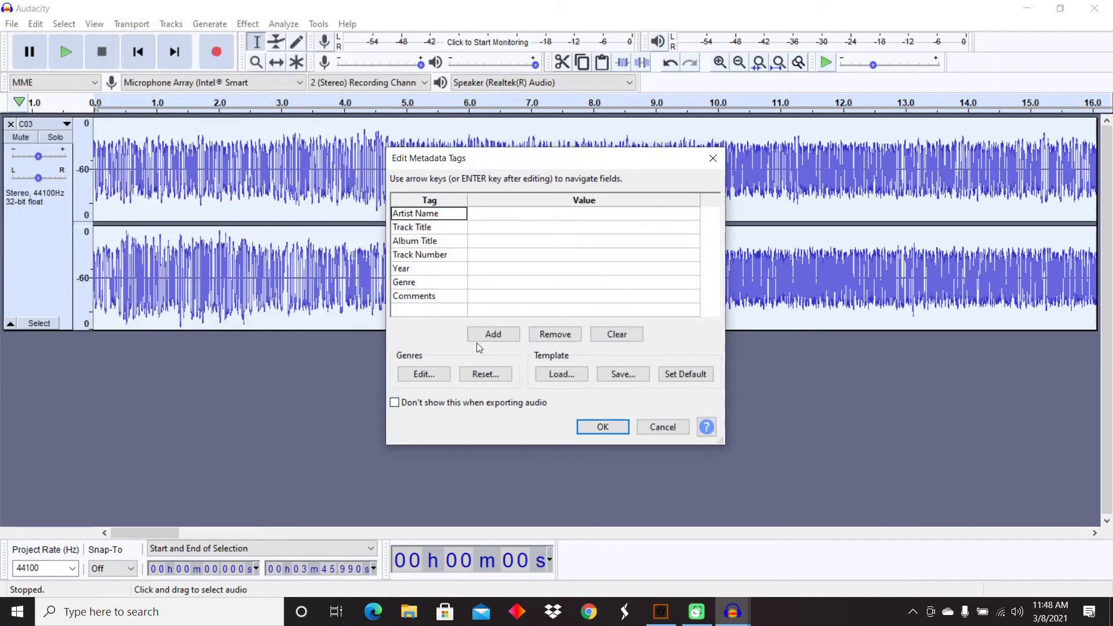
left_click(603, 427)
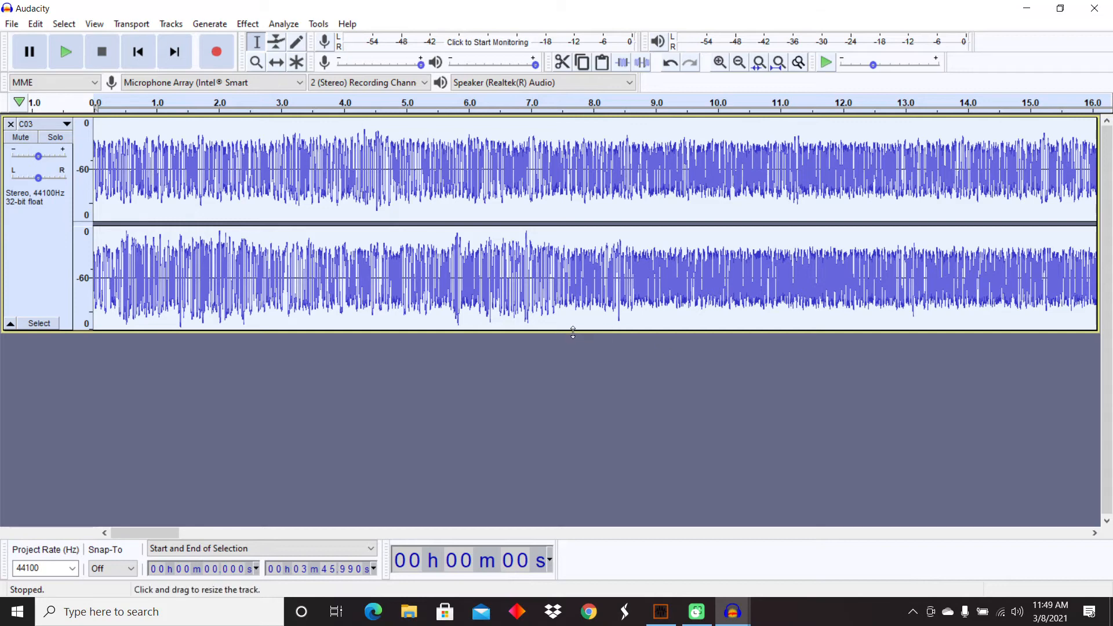
Step: Increase the height of the pasted C03 clip's track and display it as a spectrogram
left_click_drag(572, 332, 575, 525)
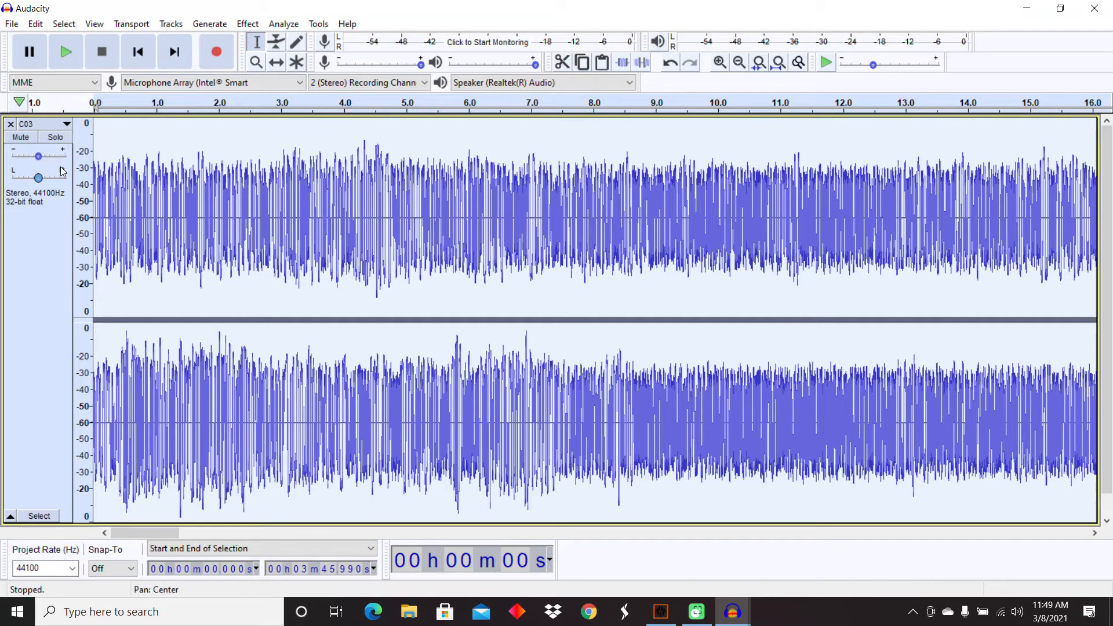
mouse_move(62, 172)
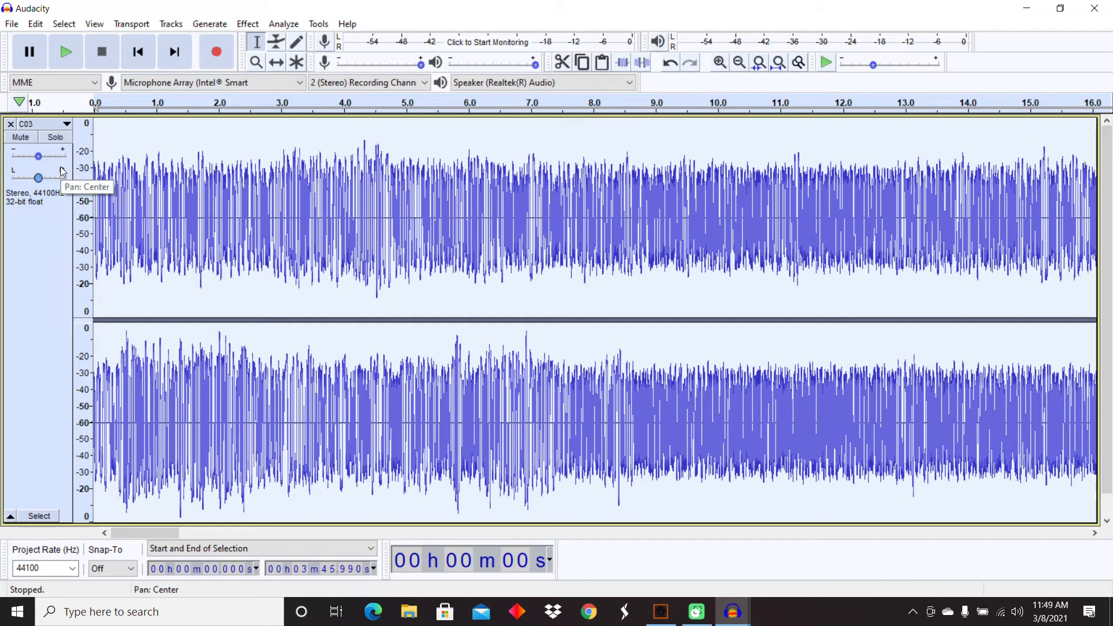
left_click(66, 124)
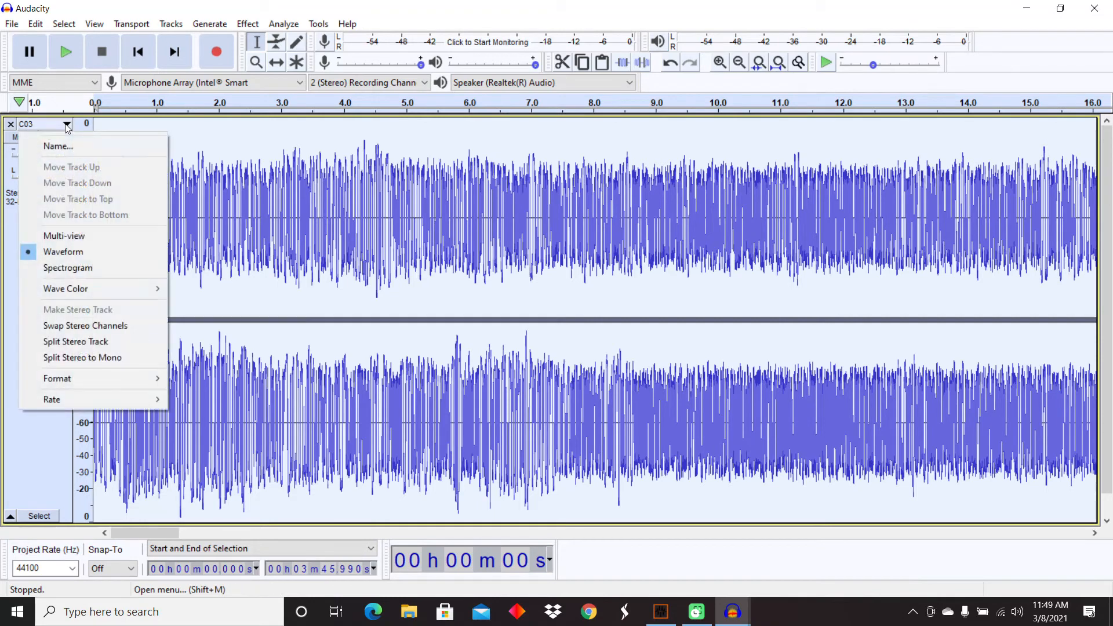
left_click(84, 268)
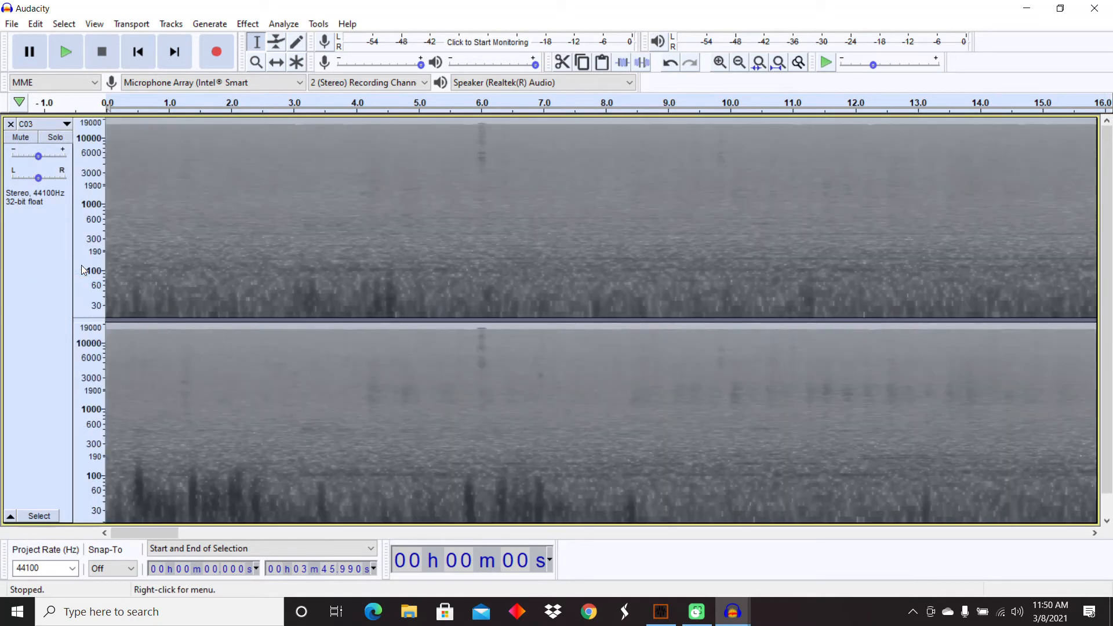
Step: Set the C03 track's spectrogram window size to 4096, keeping the Frequencies algorithm and the Hann window type
left_click(62, 125)
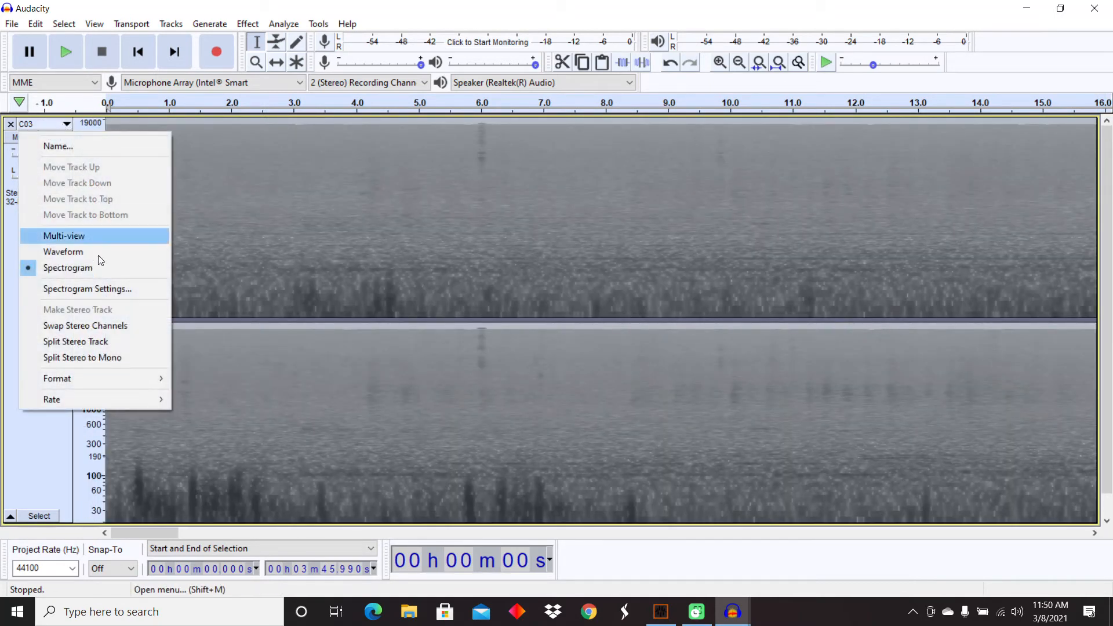
left_click(108, 290)
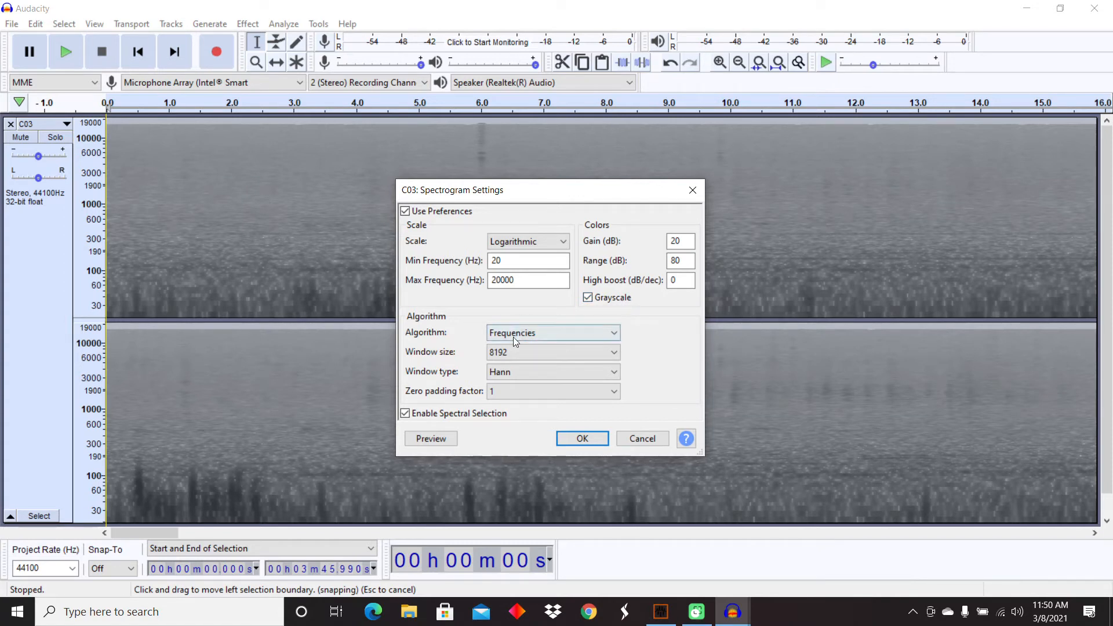
left_click(514, 352)
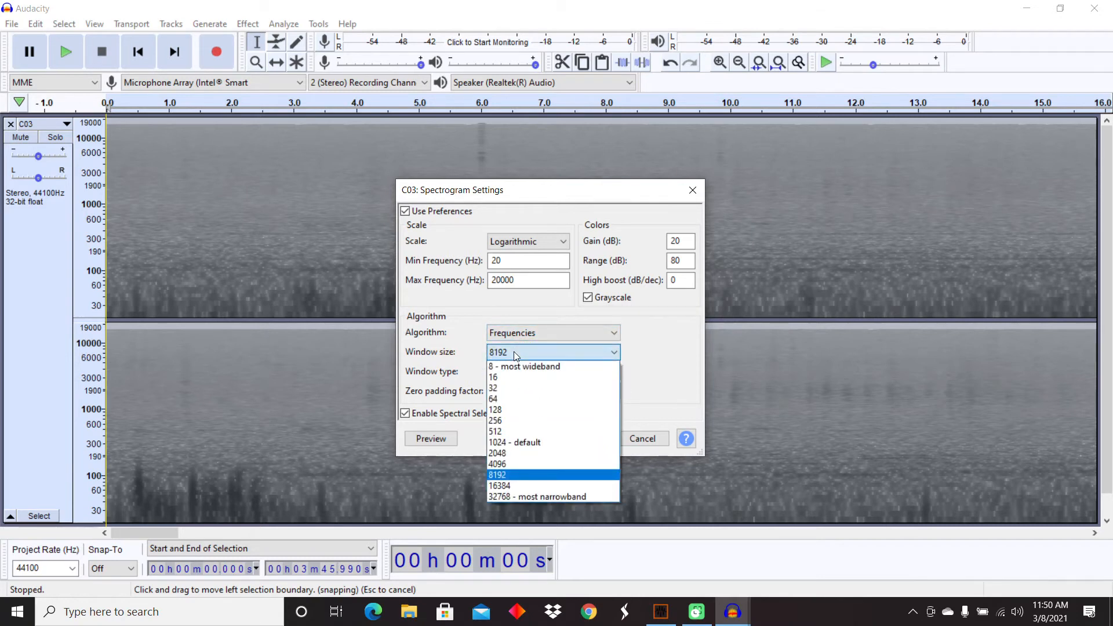
left_click(512, 465)
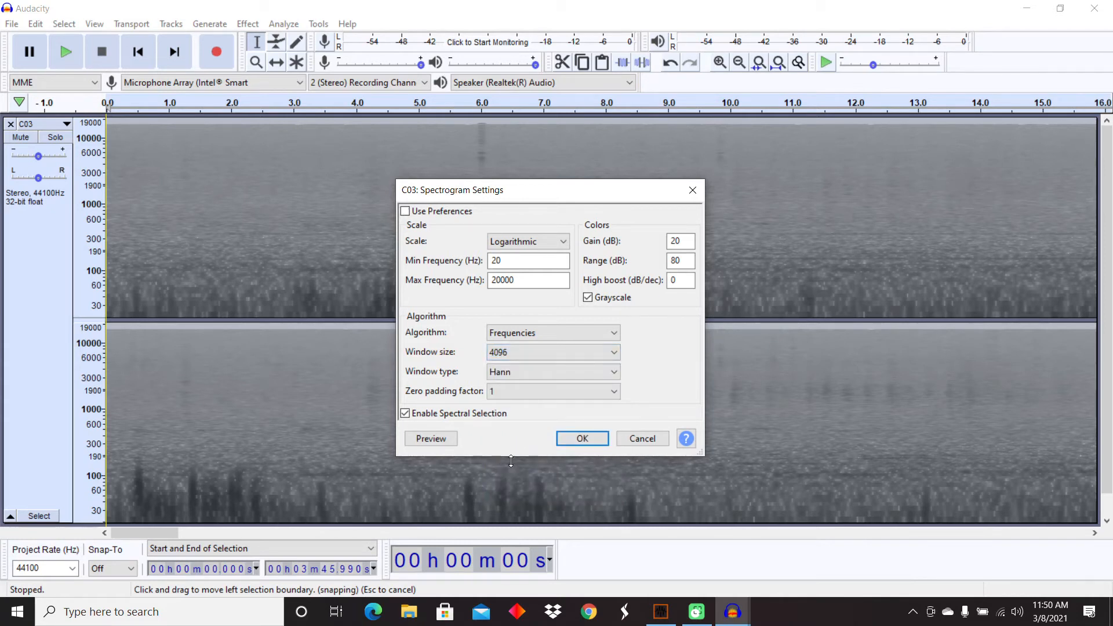
left_click(591, 437)
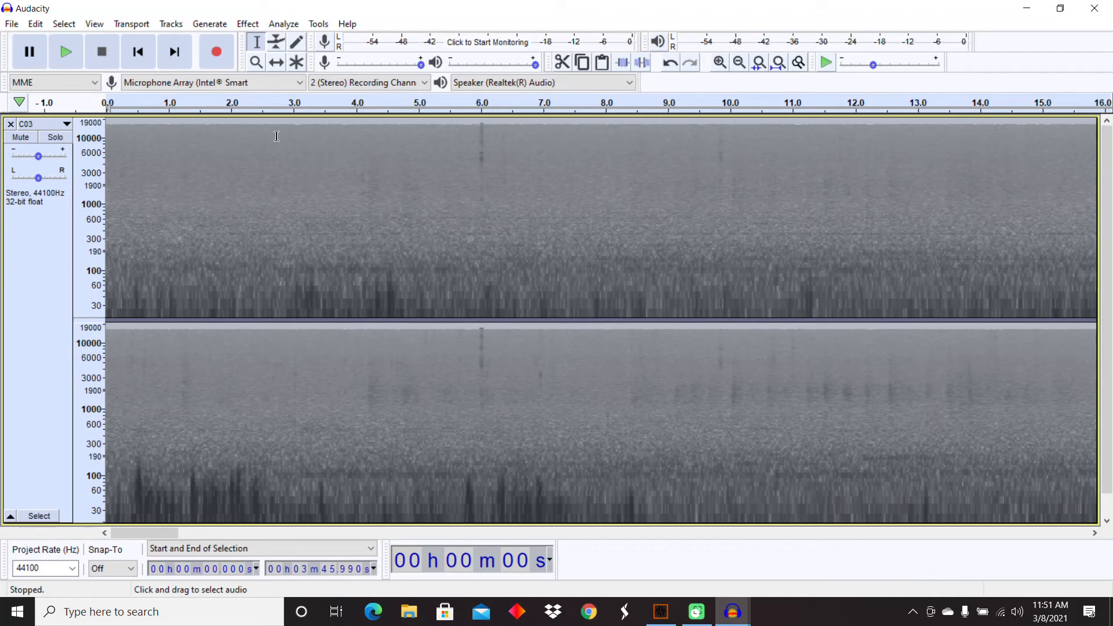
Step: Lower the whole clip's level with the Amplify effect at about -6.6 dB, without allowing clipping
left_click(248, 26)
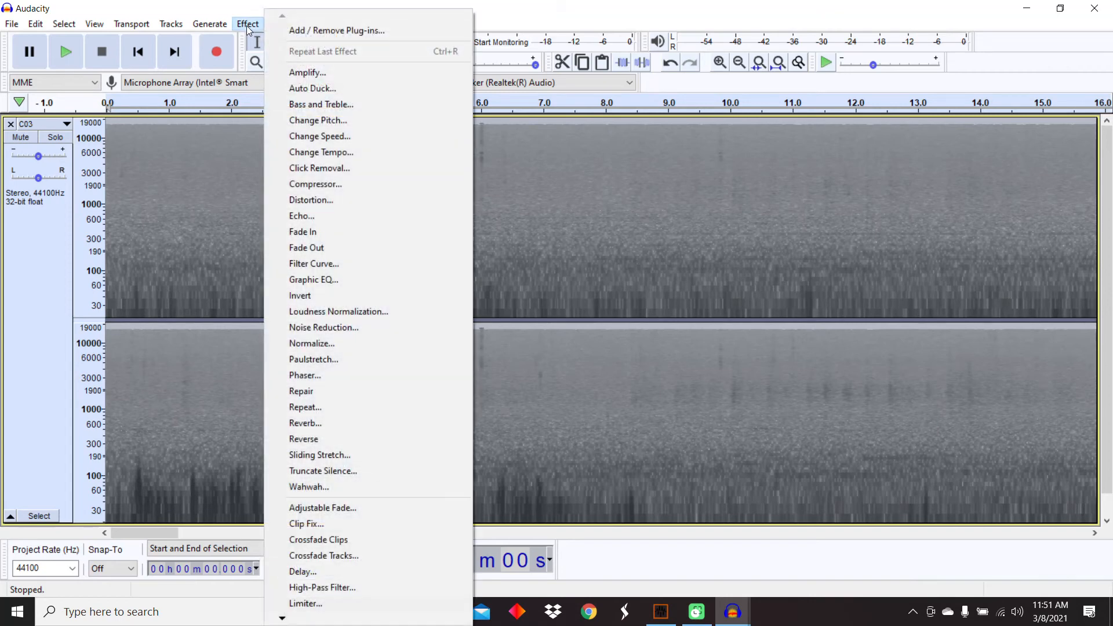
left_click(306, 73)
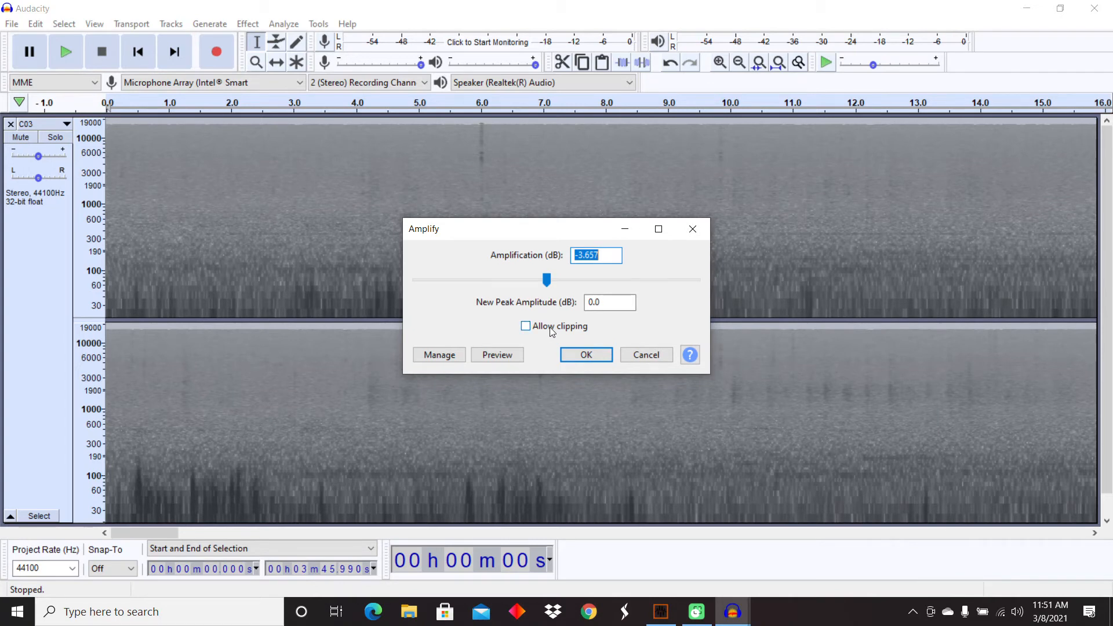
left_click(549, 283)
left_click_drag(547, 281, 540, 279)
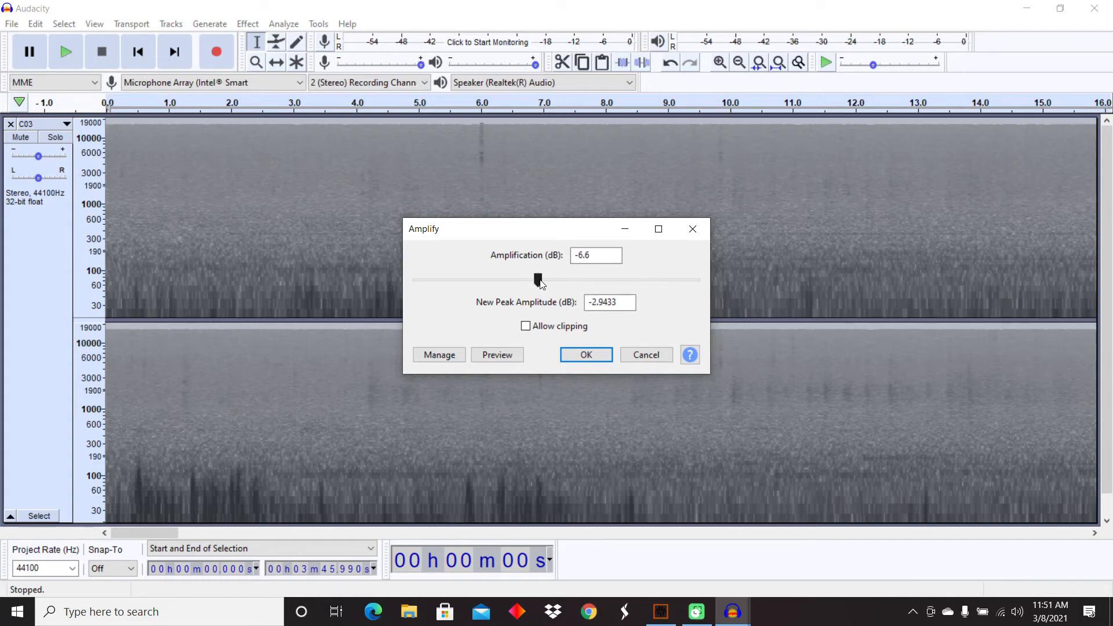
left_click_drag(540, 282, 541, 282)
left_click(585, 359)
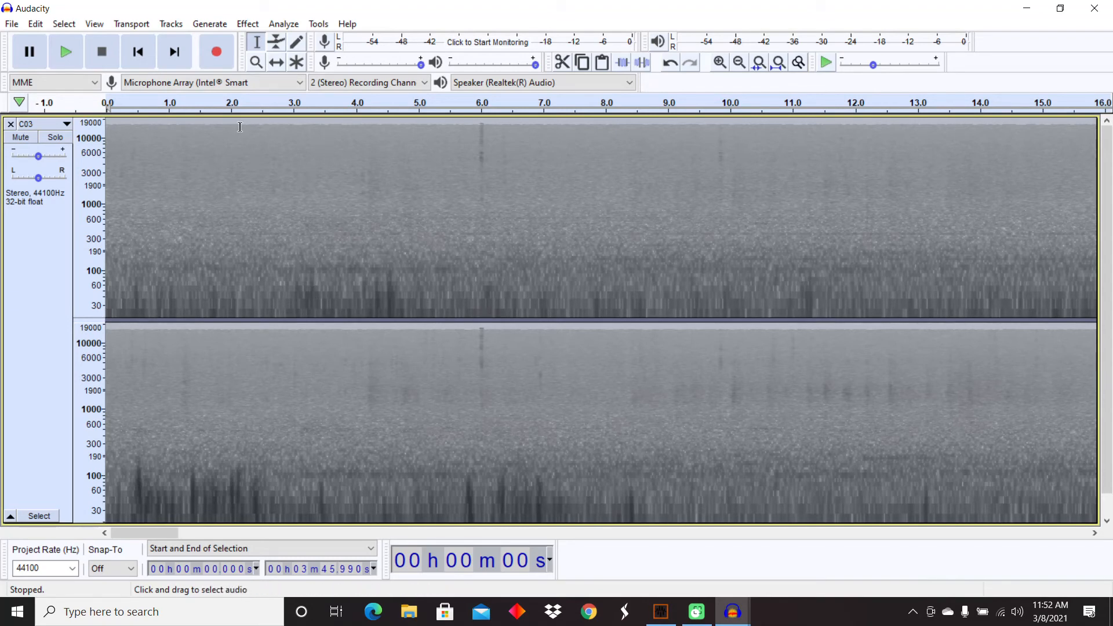
Step: Apply a High-Pass Filter to the whole clip at 315 Hz with a 12 dB per octave roll-off
left_click(250, 26)
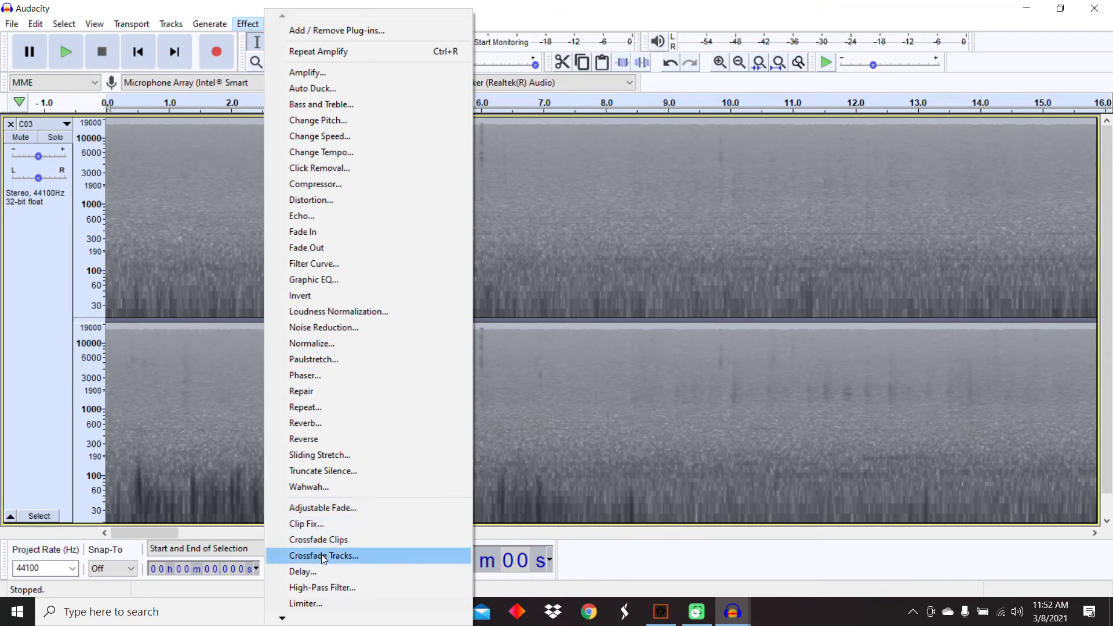
left_click(325, 588)
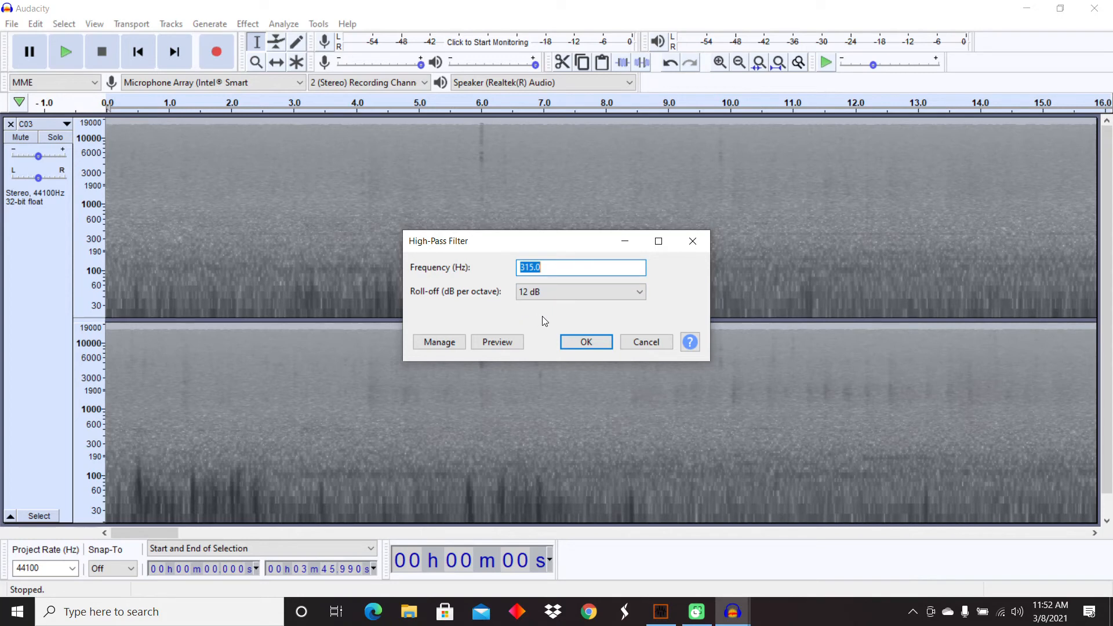
left_click(585, 343)
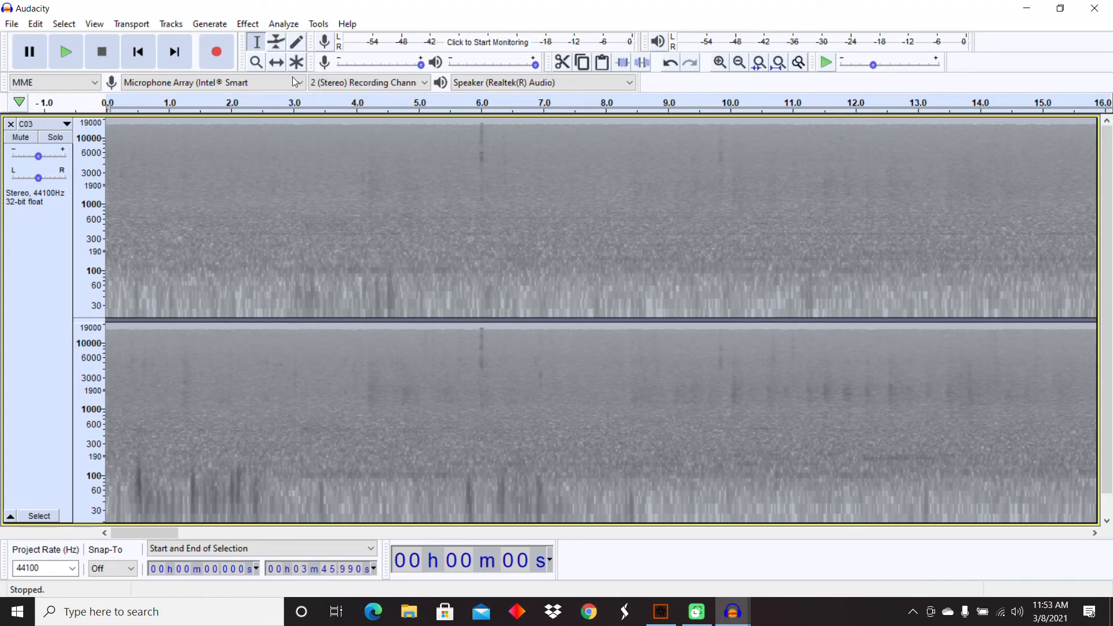
left_click(247, 25)
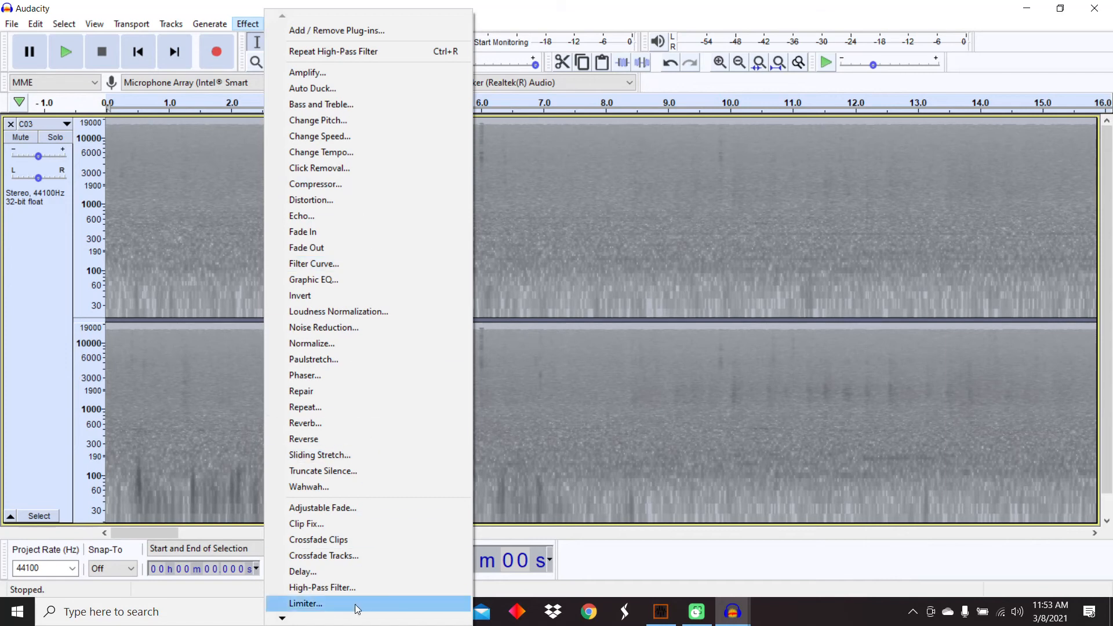
mouse_move(329, 619)
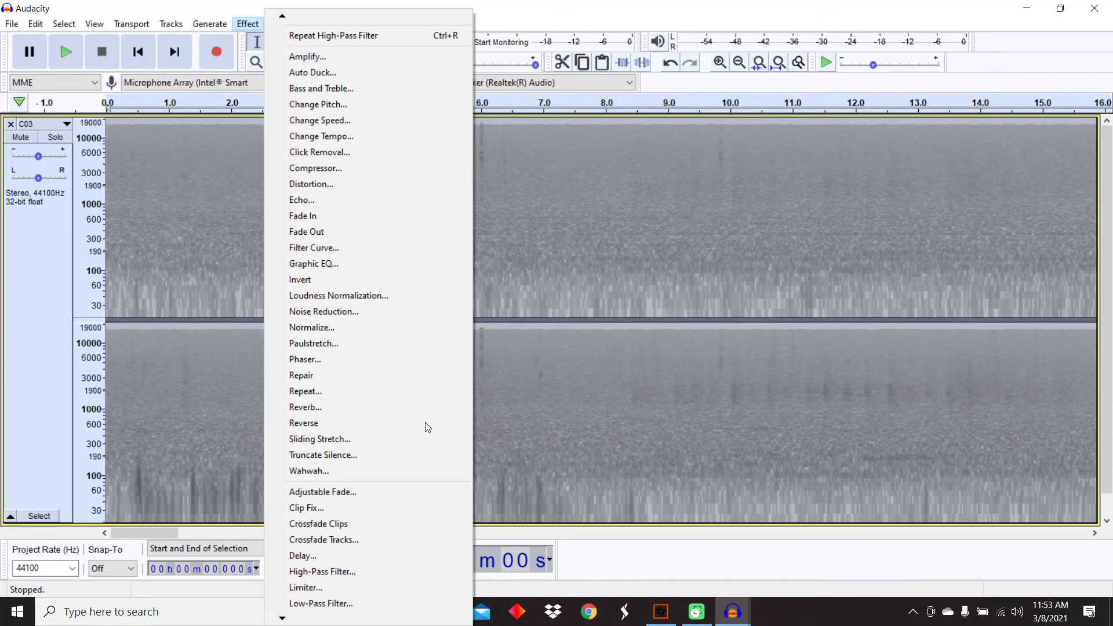
left_click(340, 605)
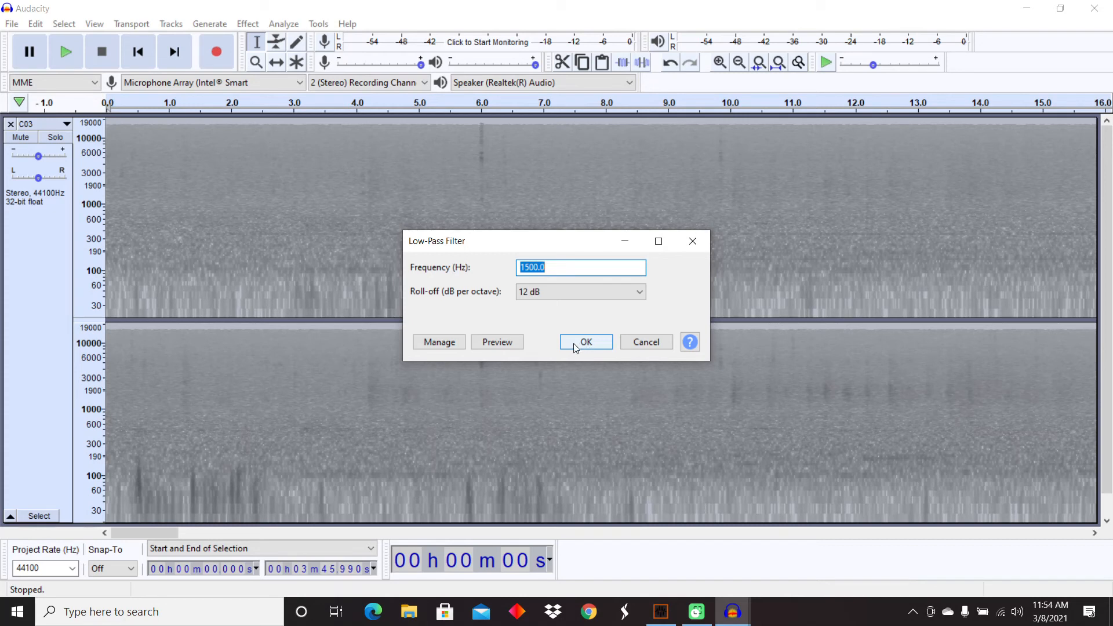
left_click(694, 242)
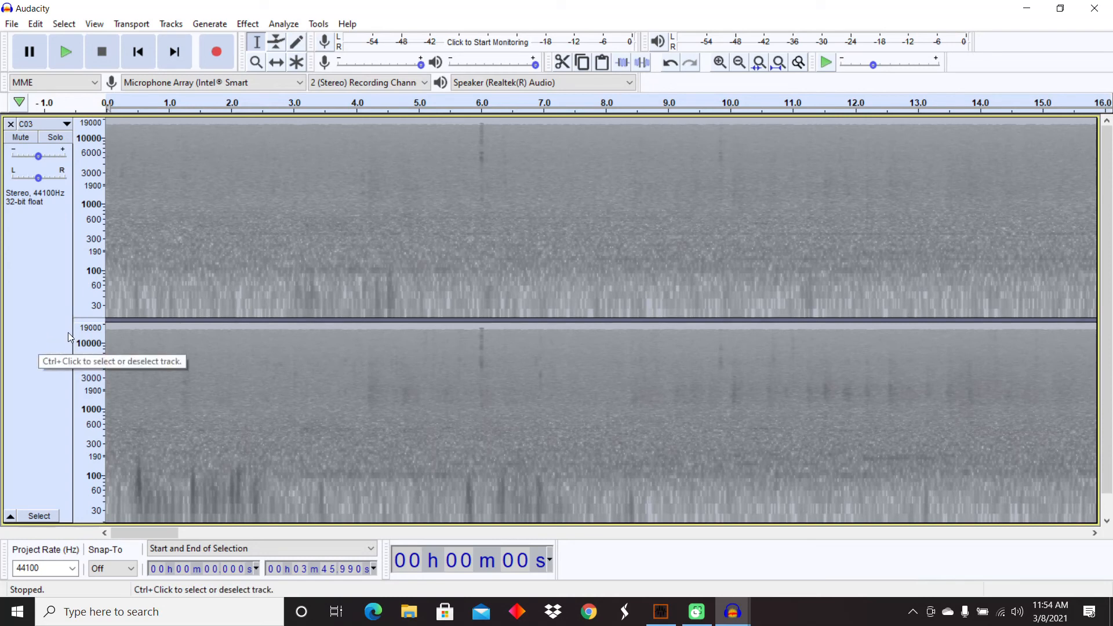
Step: Select the noise-only stretch from about 0.3 s to 2.5 s and capture it as the Noise Reduction profile
left_click(142, 54)
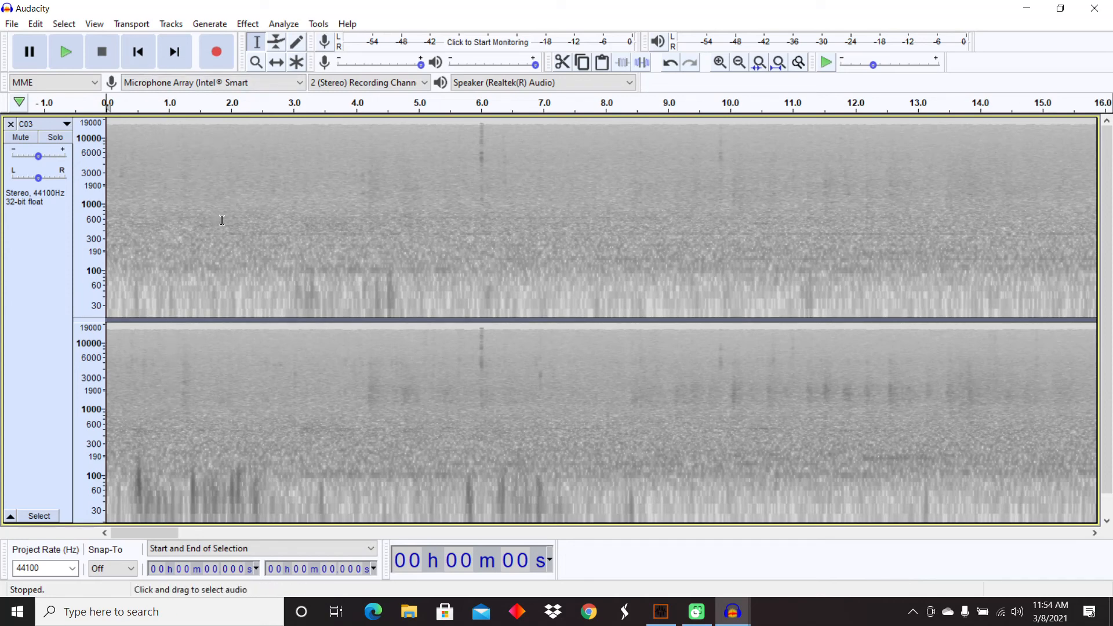
left_click(125, 197)
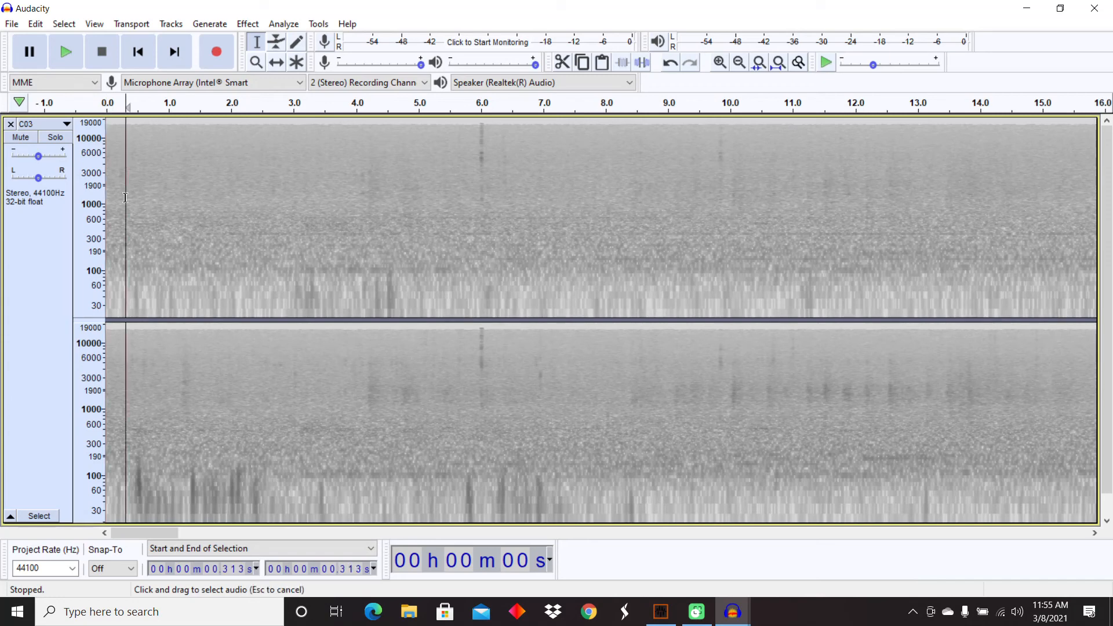
left_click_drag(125, 197, 259, 199)
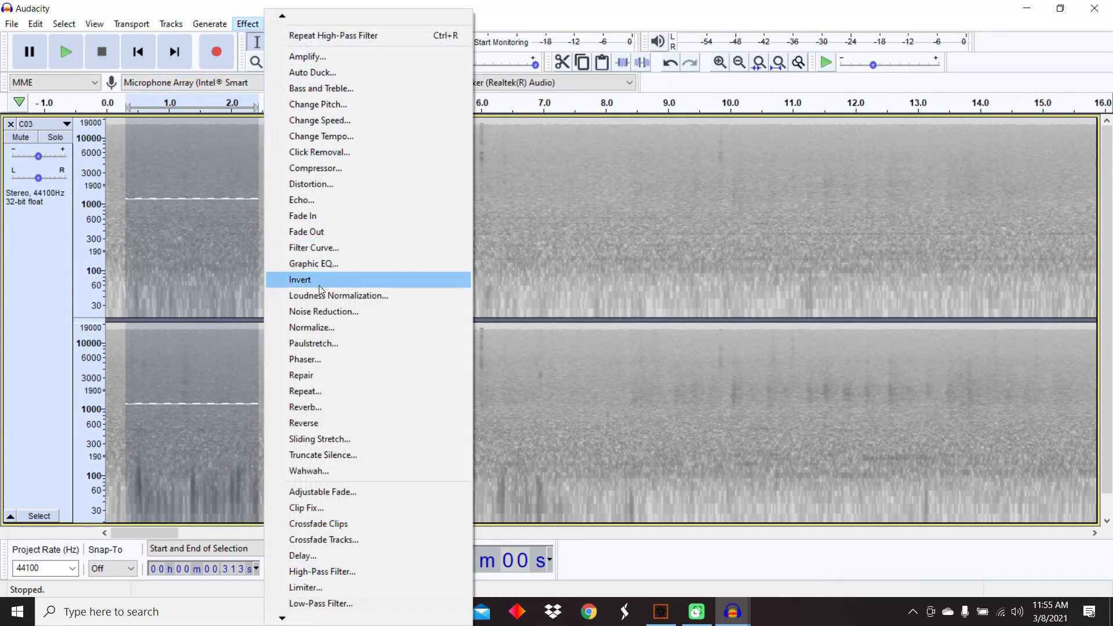
left_click(321, 313)
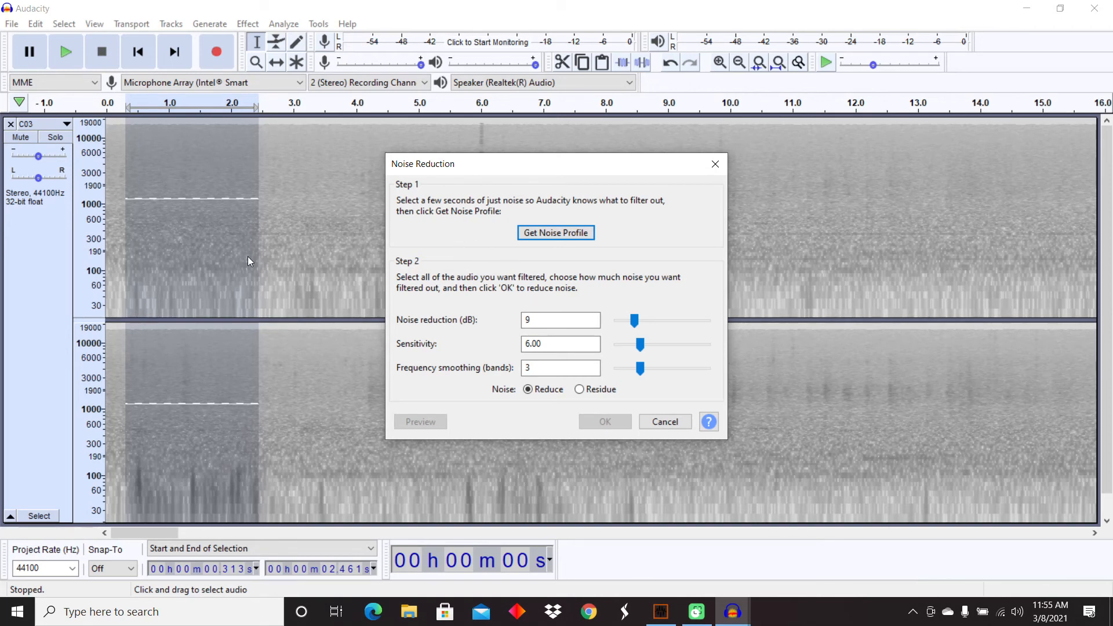
left_click(555, 234)
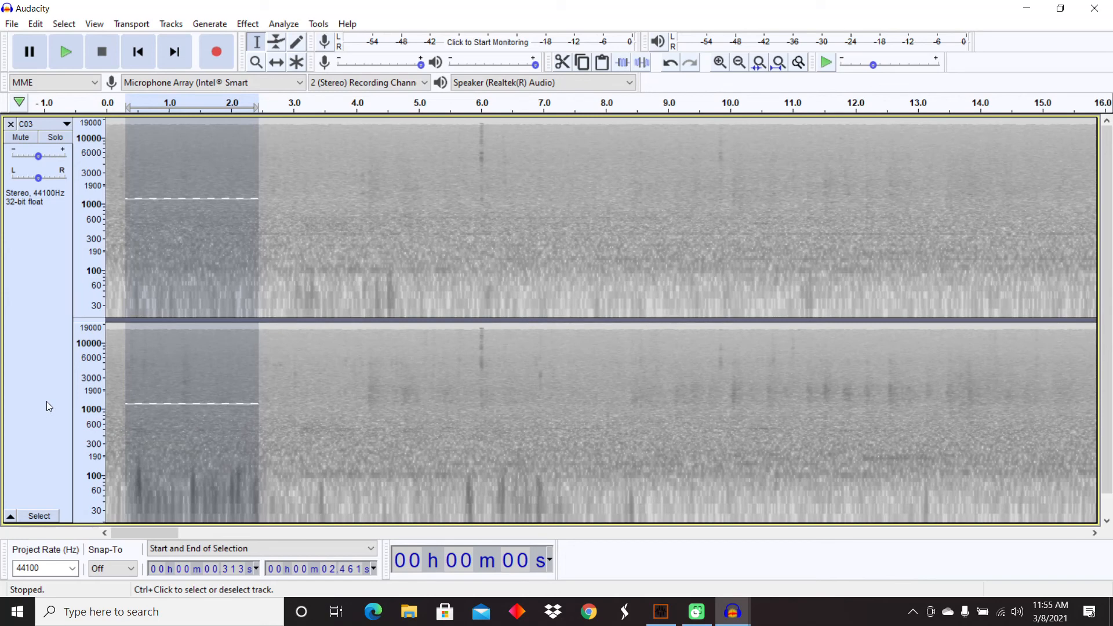
Step: Apply Noise Reduction to the entire C03 track with 9 dB reduction, sensitivity 6.00 and 3 frequency smoothing bands
left_click(37, 359)
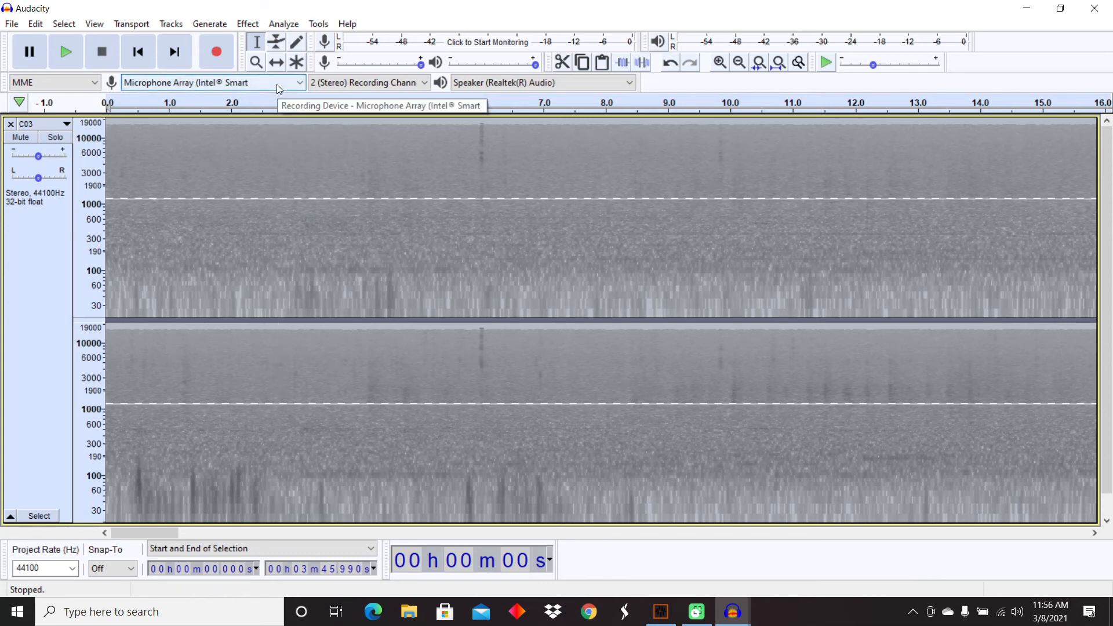
left_click(250, 25)
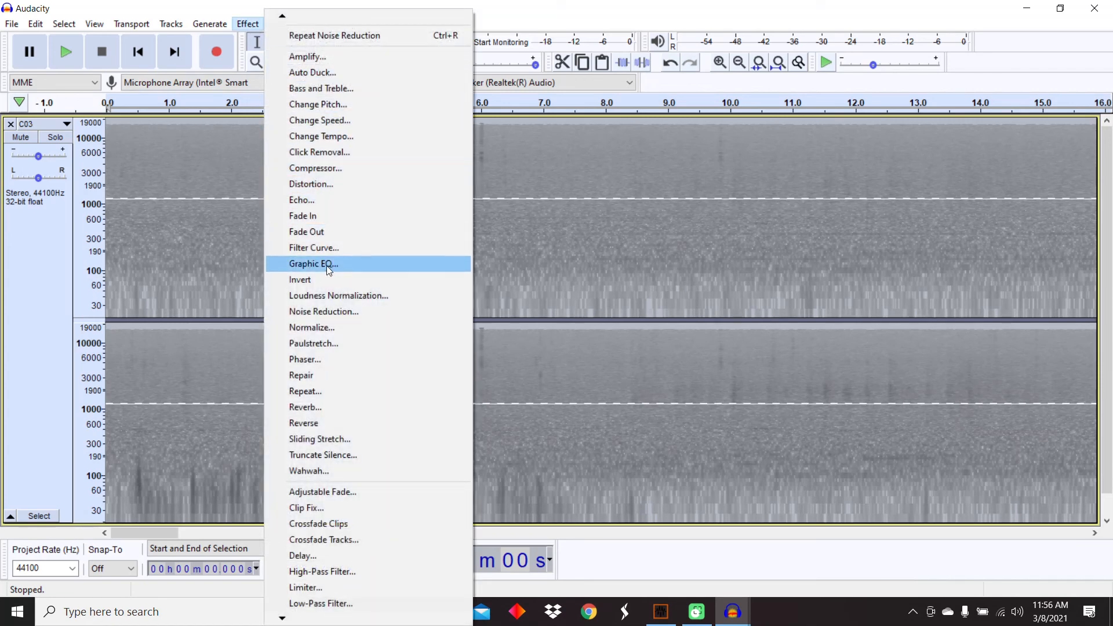
left_click(336, 318)
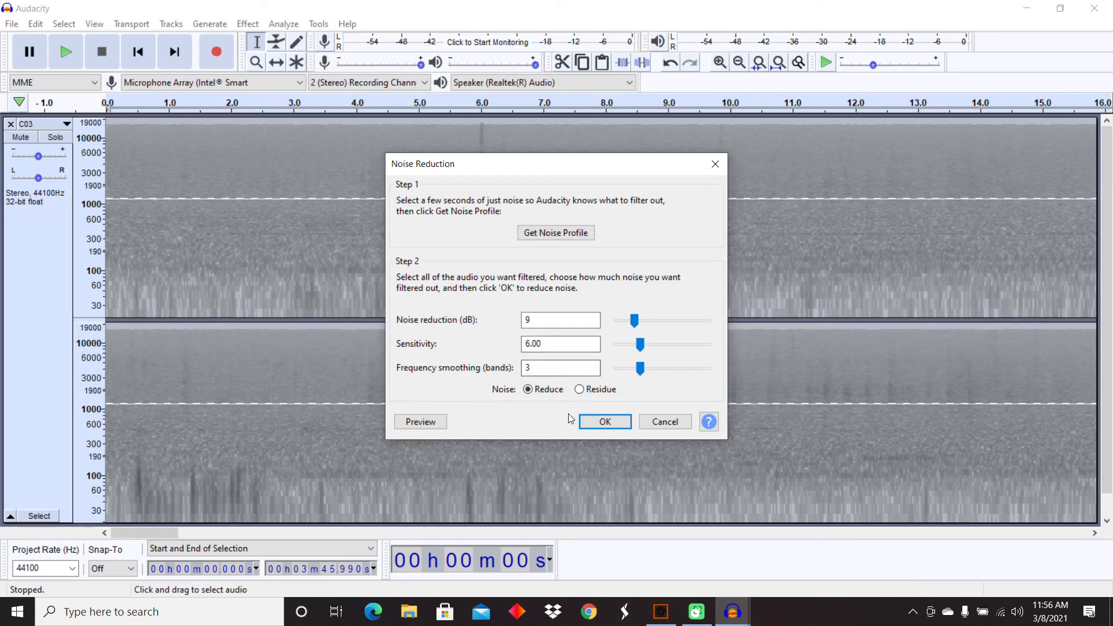
left_click(599, 426)
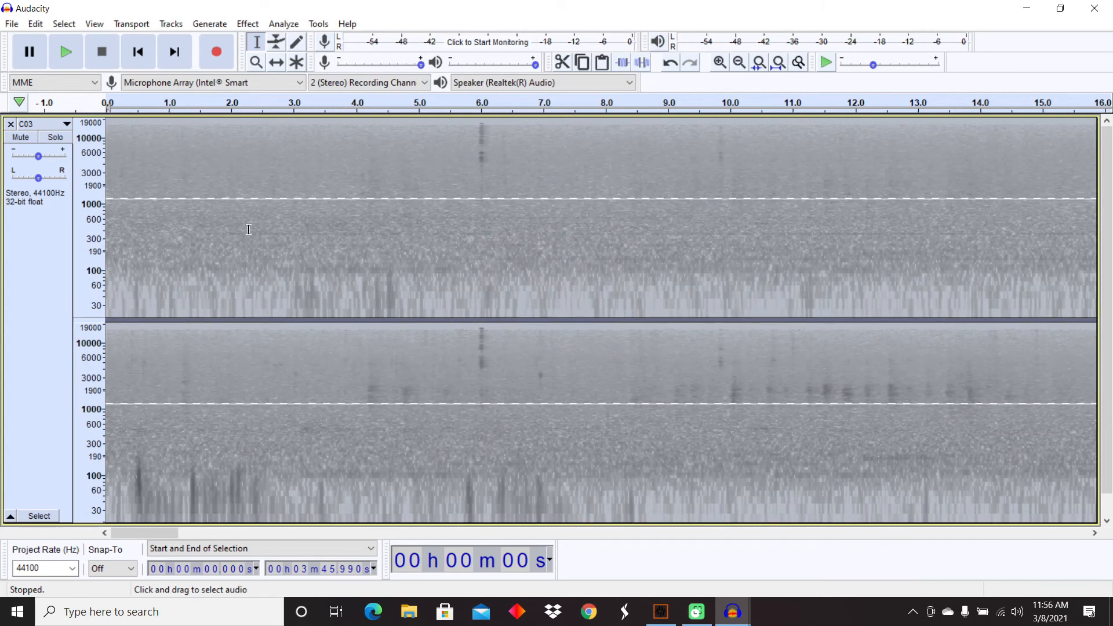
Step: Play the filtered clip from the start, raise the track's gain while listening, and stop playback after the first 53 seconds or so
left_click(139, 55)
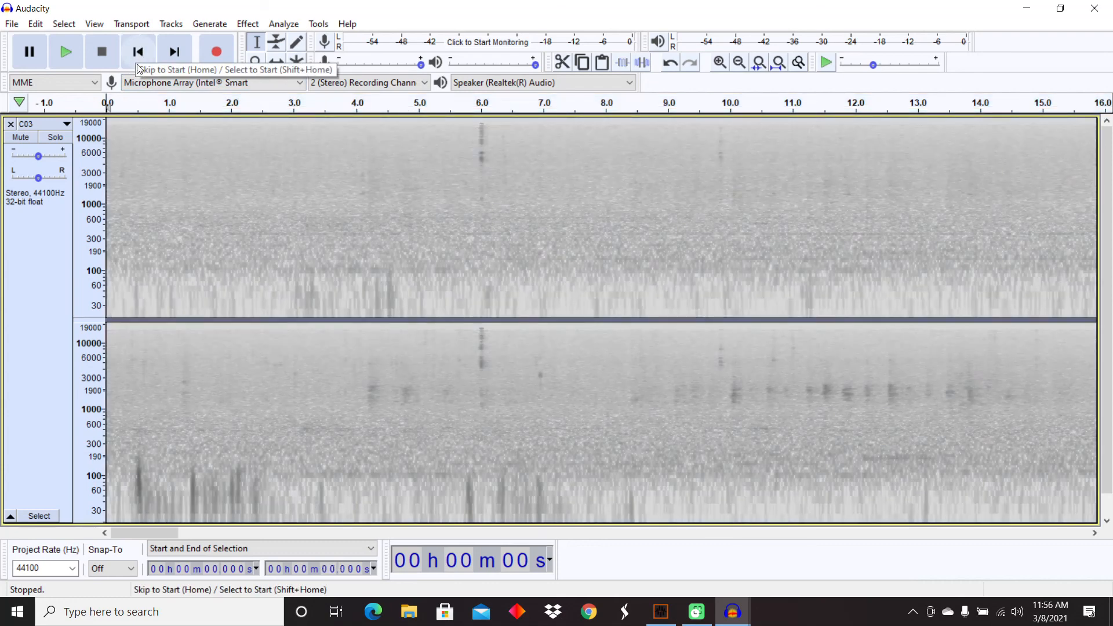
left_click(66, 58)
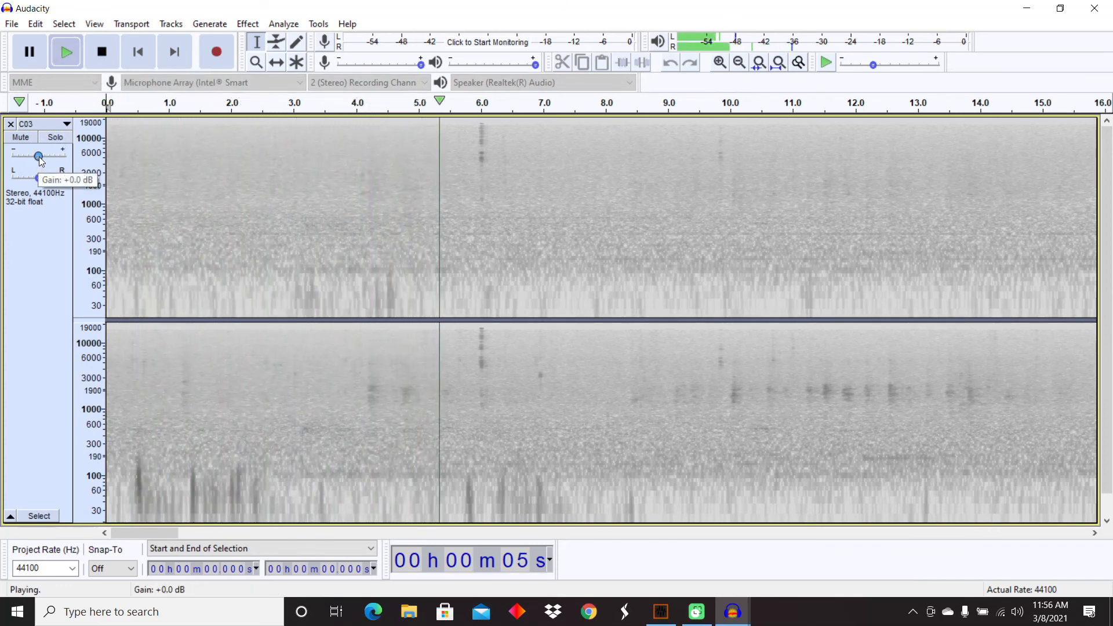
left_click_drag(40, 157, 72, 157)
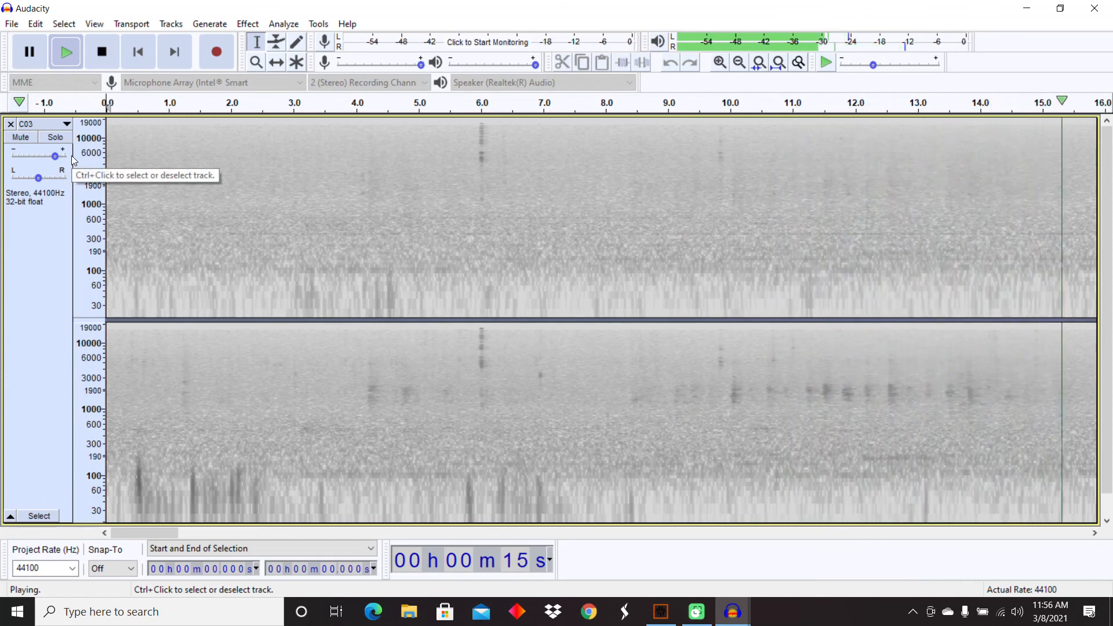
mouse_move(54, 157)
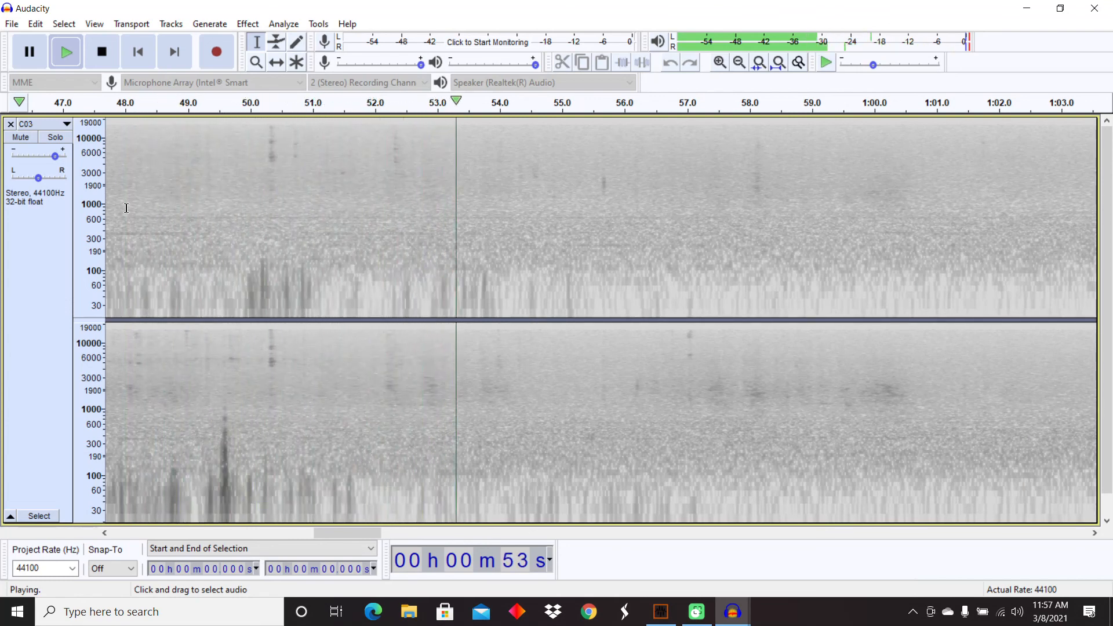
left_click(102, 53)
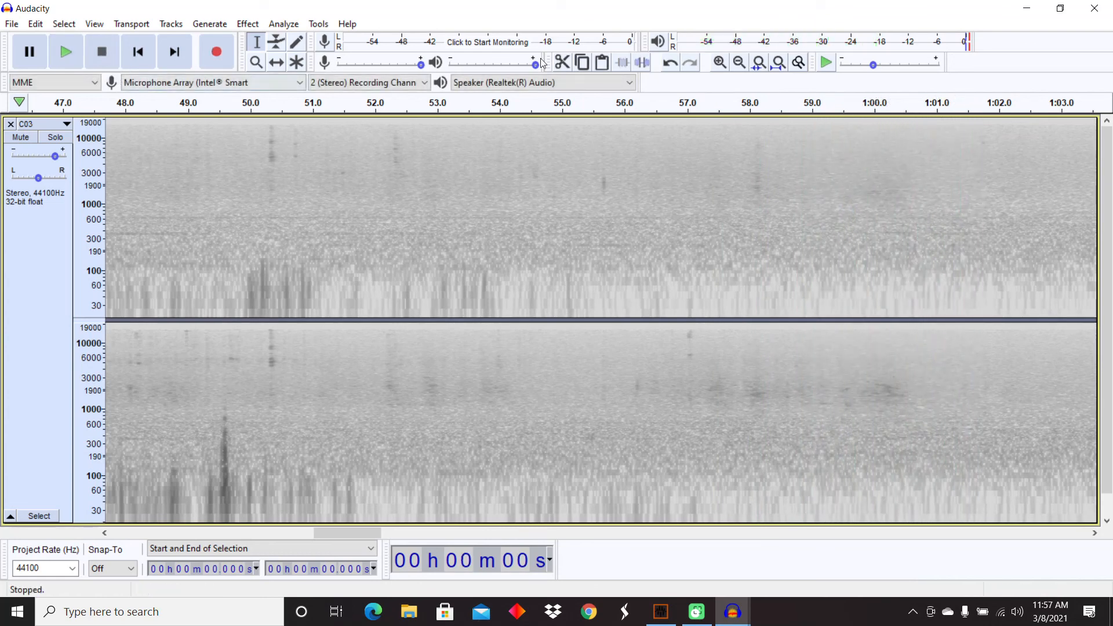
Step: Minimize both the new project's window and the original C03 recording's window to reach the desktop
left_click(1025, 13)
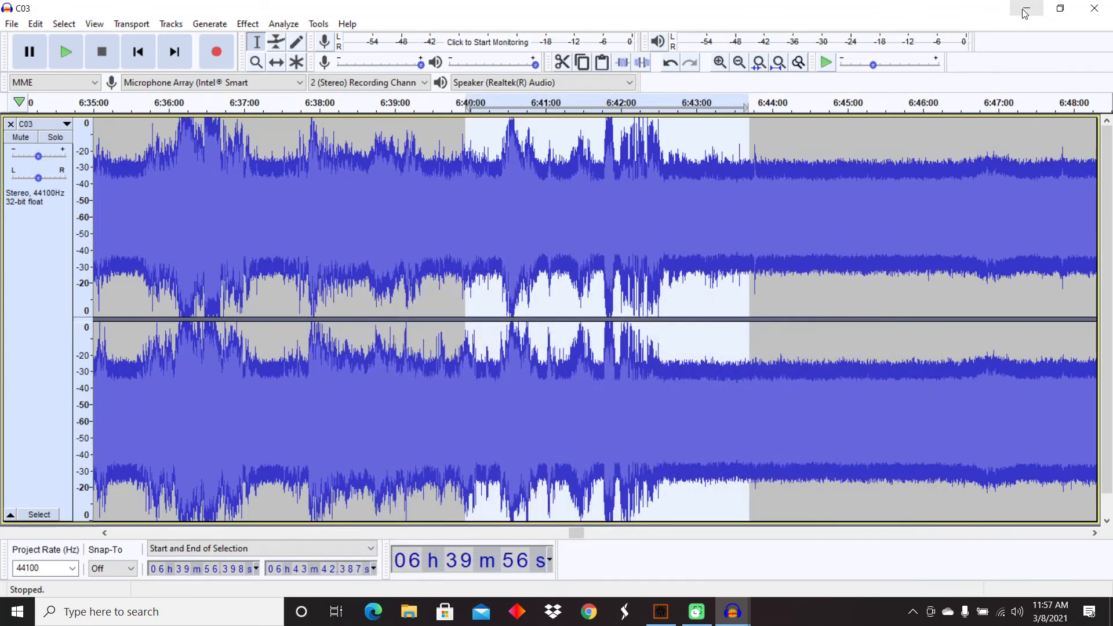
left_click(1025, 13)
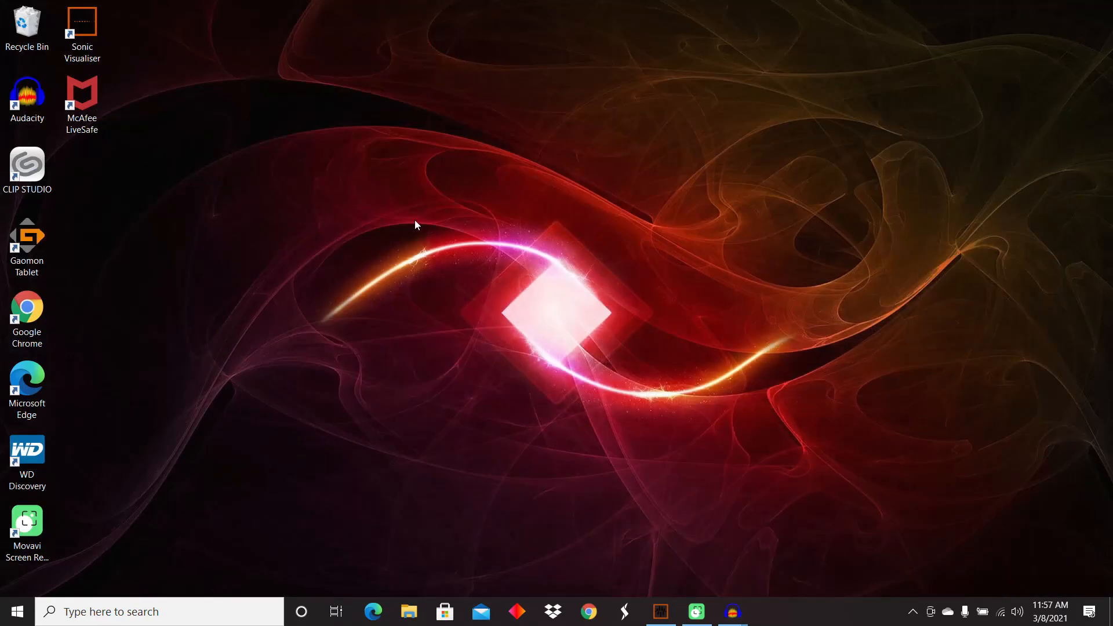